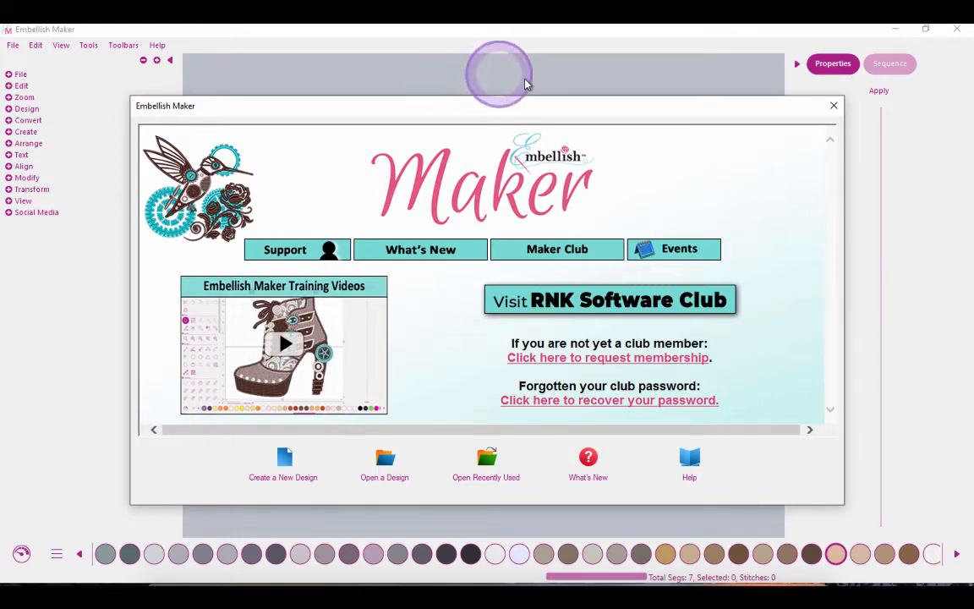
- Close the welcome window and look through the File tools
{"action": "left_click", "coordinate": [833, 108]}
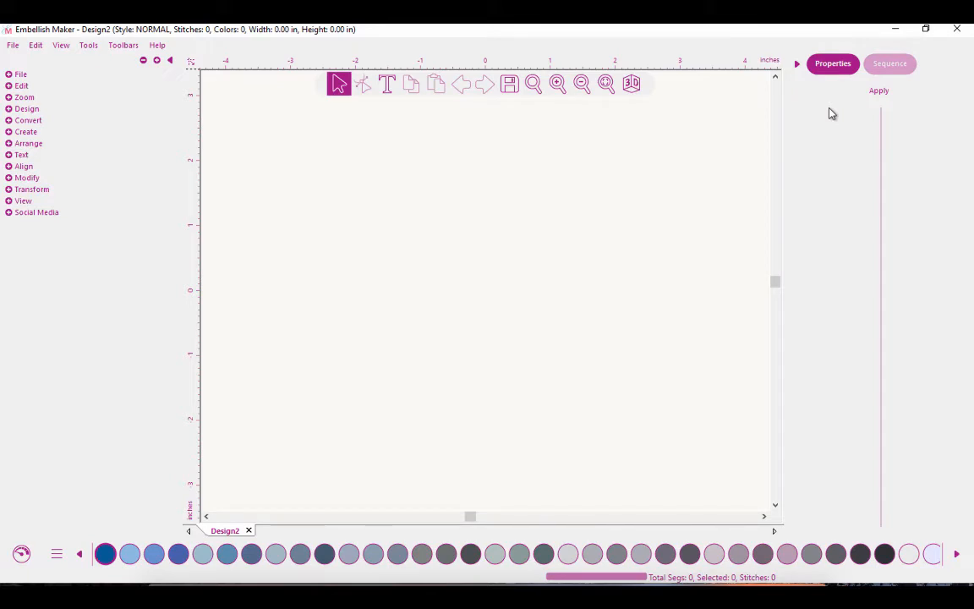
{"action": "left_click", "coordinate": [10, 75]}
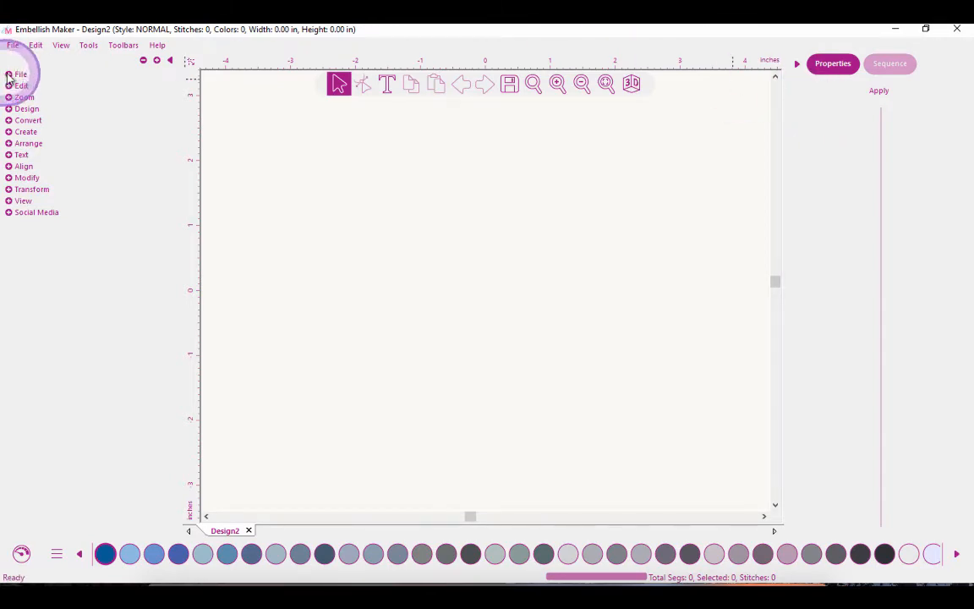
{"action": "left_click", "coordinate": [19, 97]}
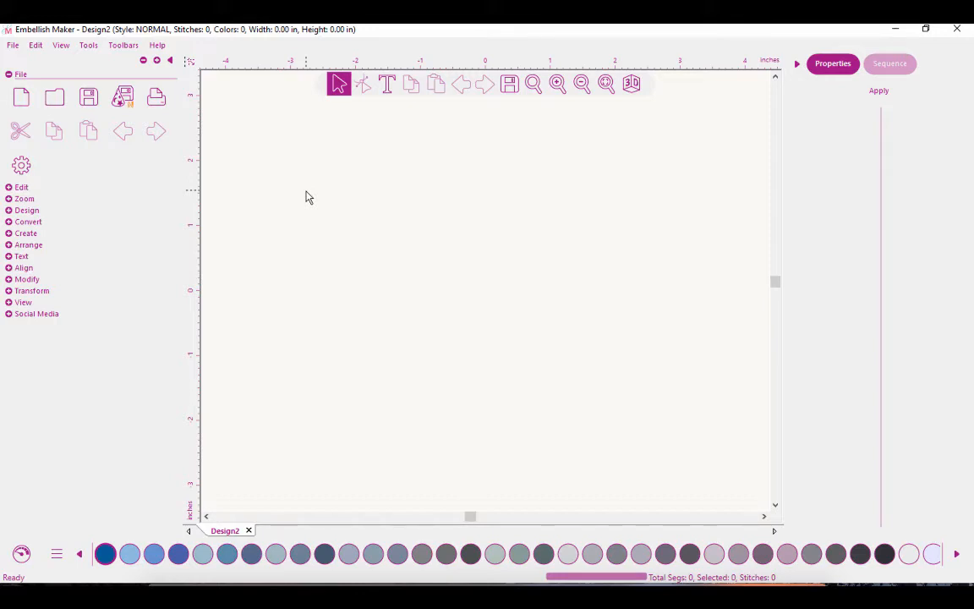
{"action": "left_click", "coordinate": [13, 77]}
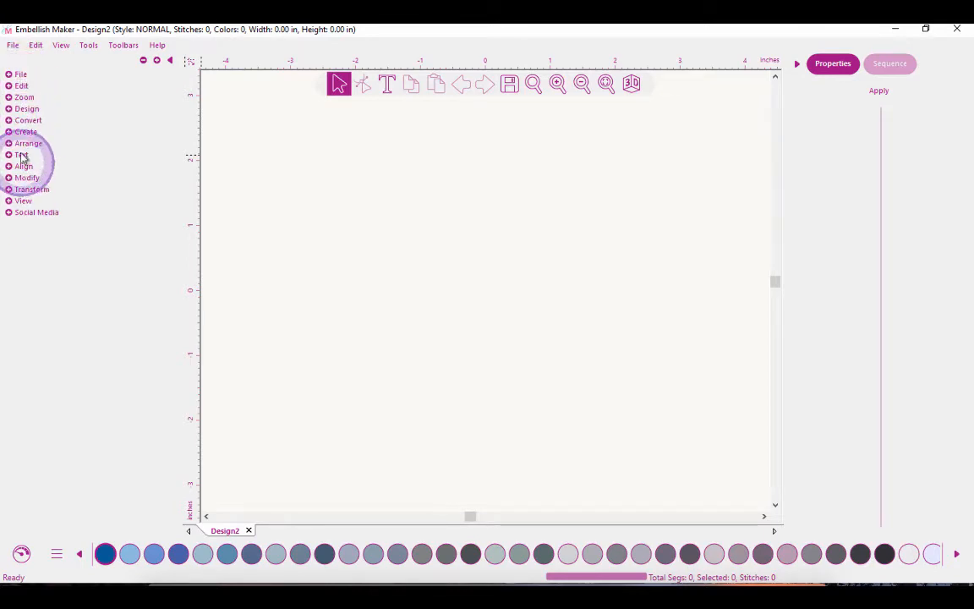
- Draw a rectangle about 6.69 in wide and 3.94 in high across the middle of the blank design
{"action": "left_click", "coordinate": [12, 110]}
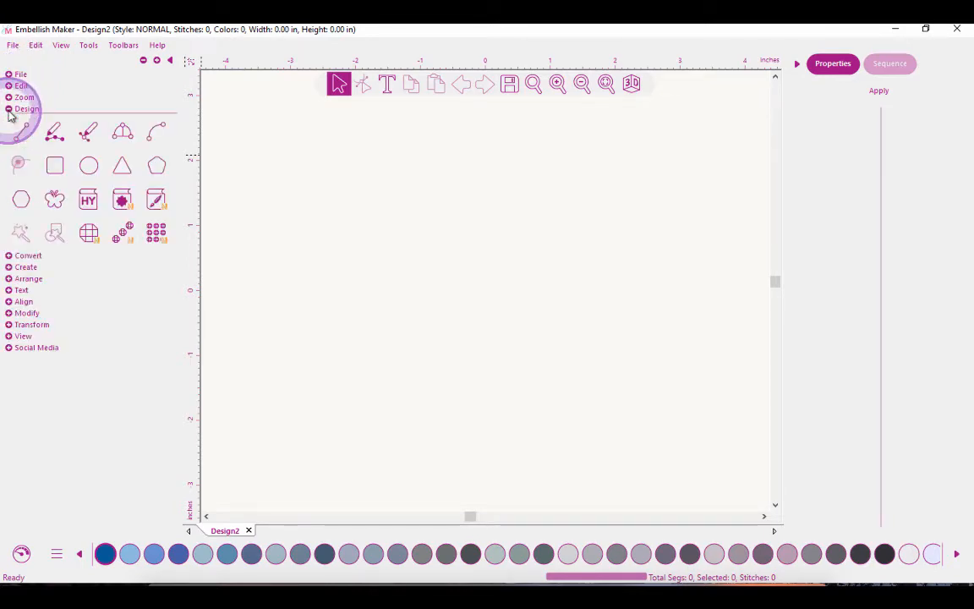
{"action": "left_click", "coordinate": [54, 166]}
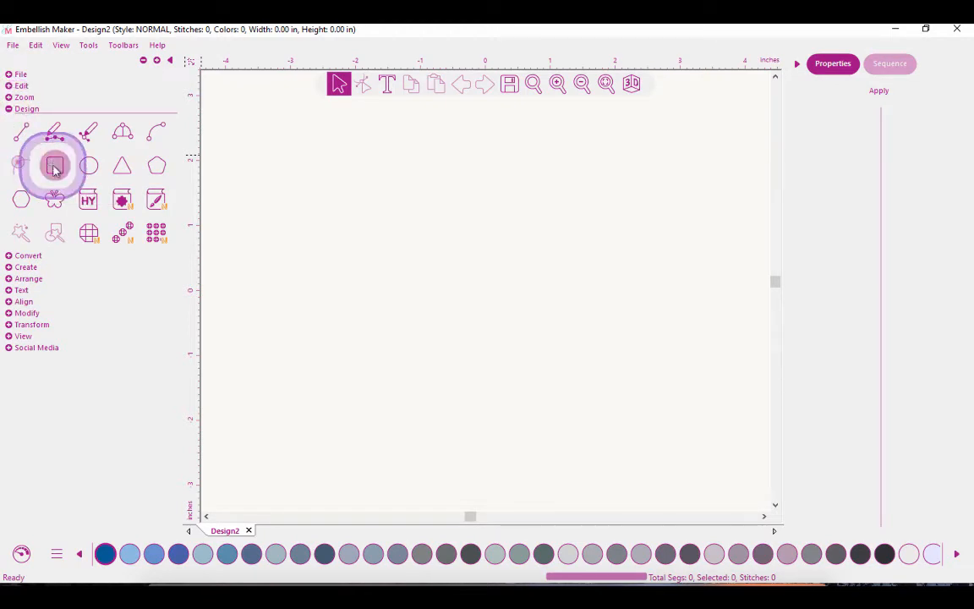
{"action": "left_click", "coordinate": [257, 158]}
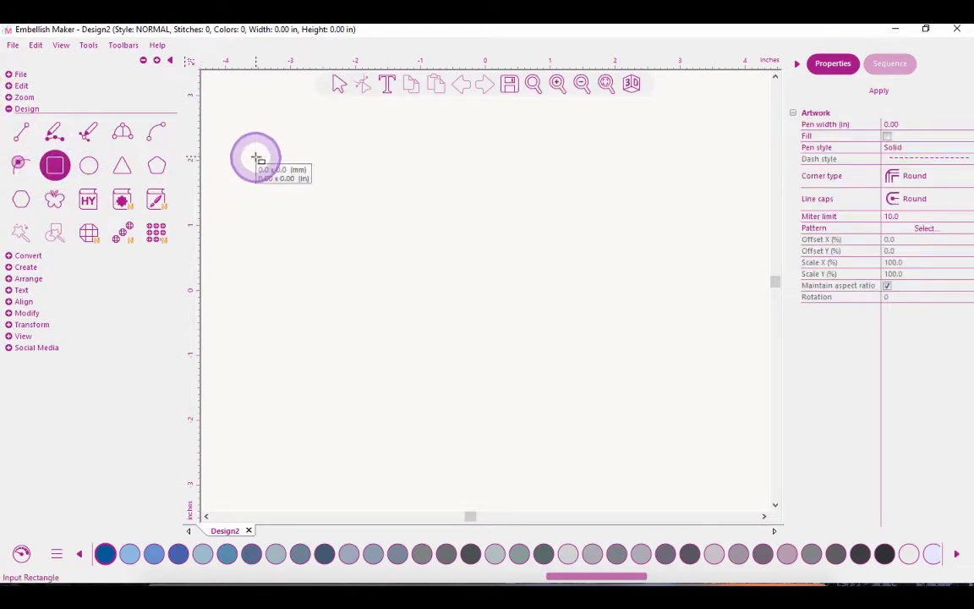
{"action": "left_click_drag", "start_coordinate": [265, 164], "coordinate": [692, 420]}
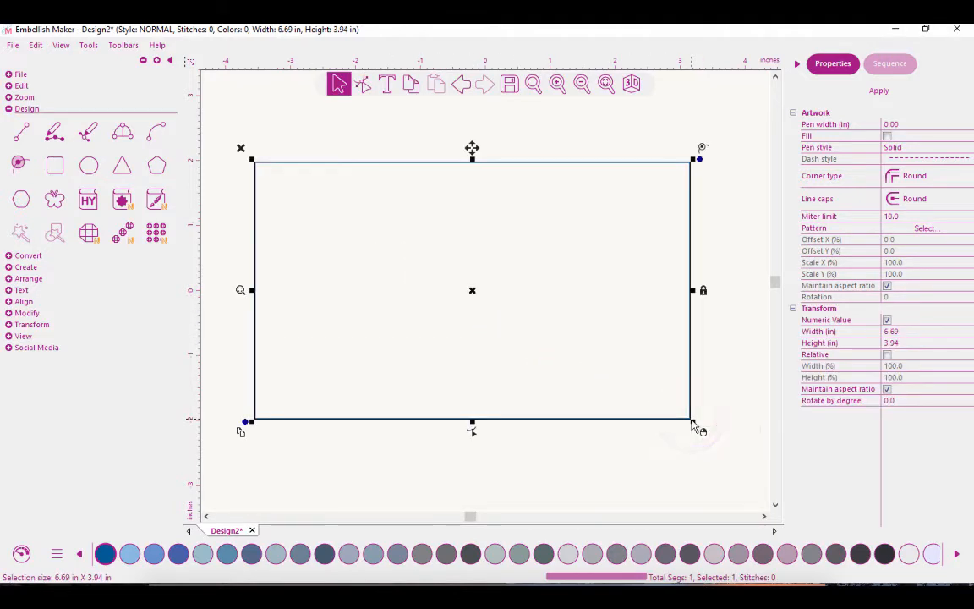
- Convert the rectangle to an appliqué with a satin border and examine its stop notes in the stitch sequence
{"action": "left_click", "coordinate": [889, 66]}
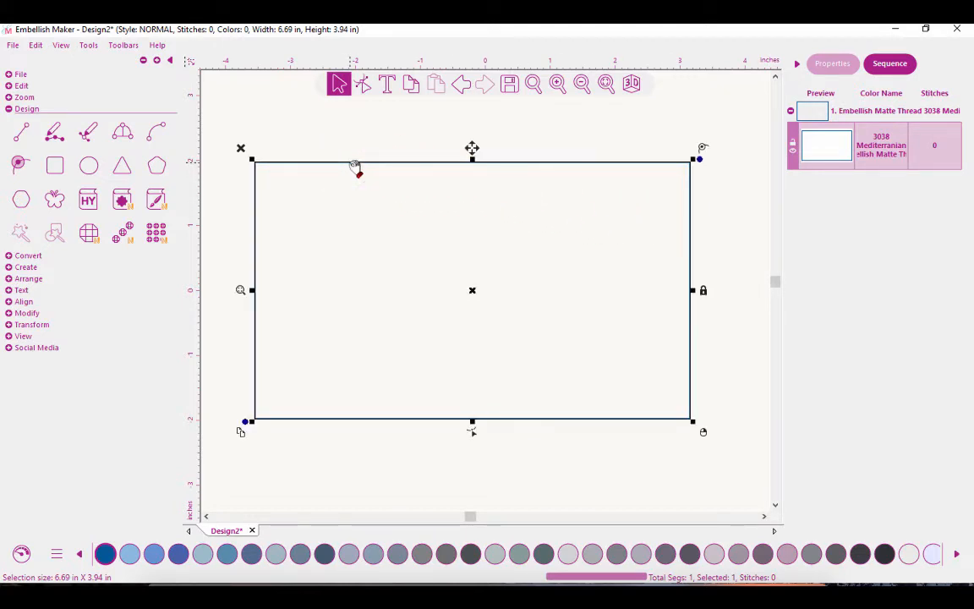
{"action": "left_click", "coordinate": [10, 111]}
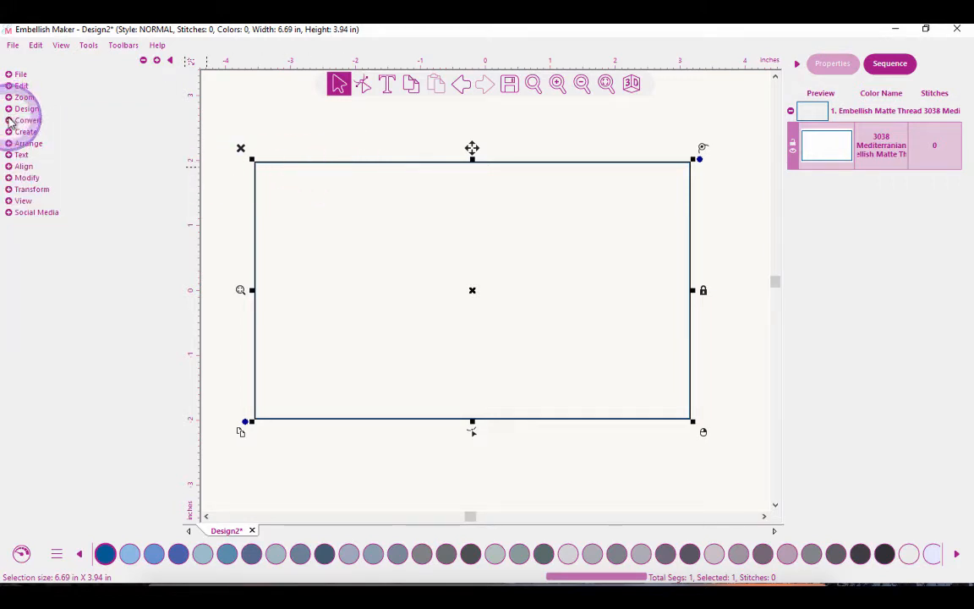
{"action": "left_click", "coordinate": [9, 121]}
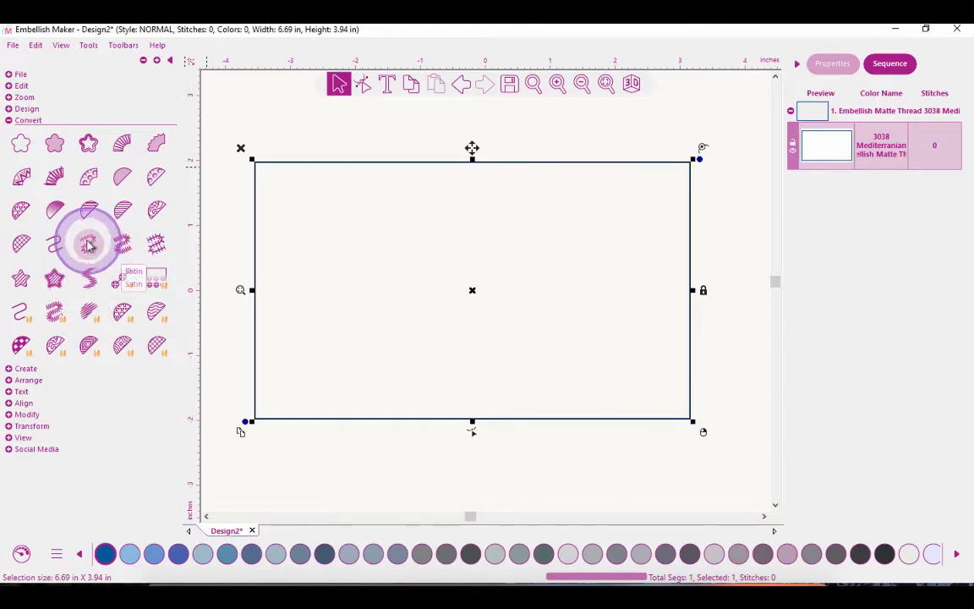
{"action": "left_click", "coordinate": [157, 244]}
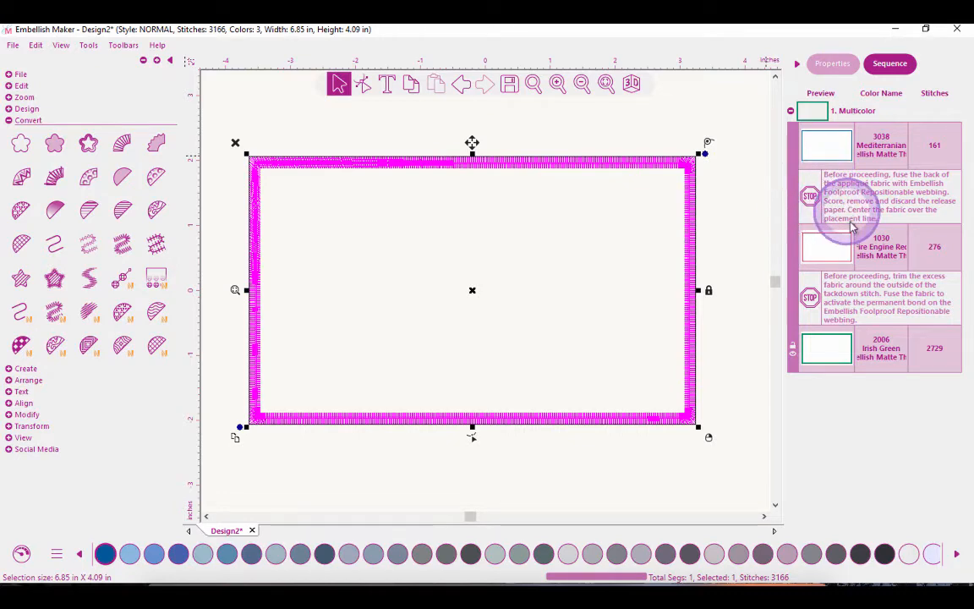
{"action": "left_click", "coordinate": [848, 248]}
{"action": "left_click", "coordinate": [850, 293]}
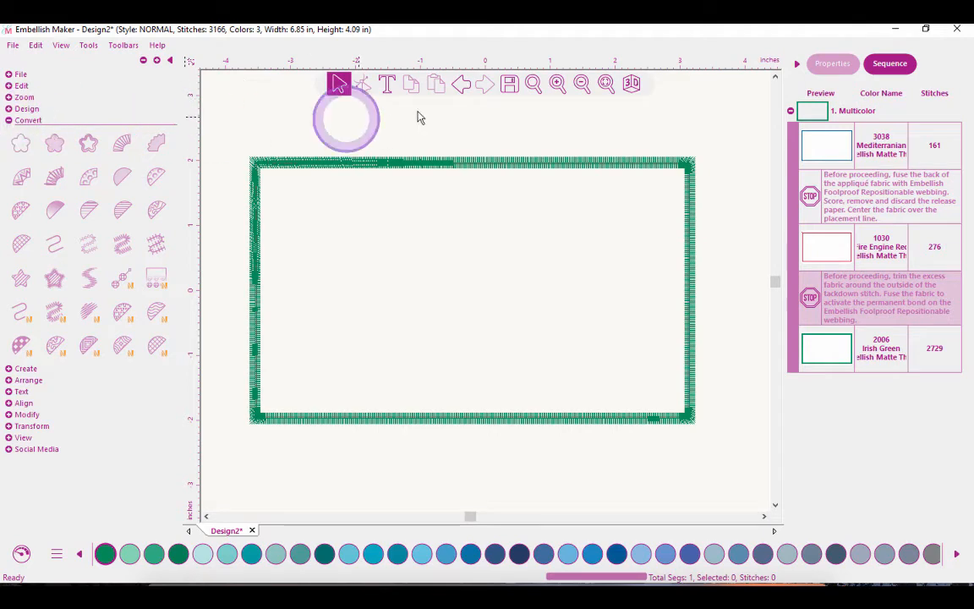
- Convert the whole appliqué group to the layered-fabric type with diagonal stitch lines and show it in 3D
{"action": "left_click", "coordinate": [858, 116]}
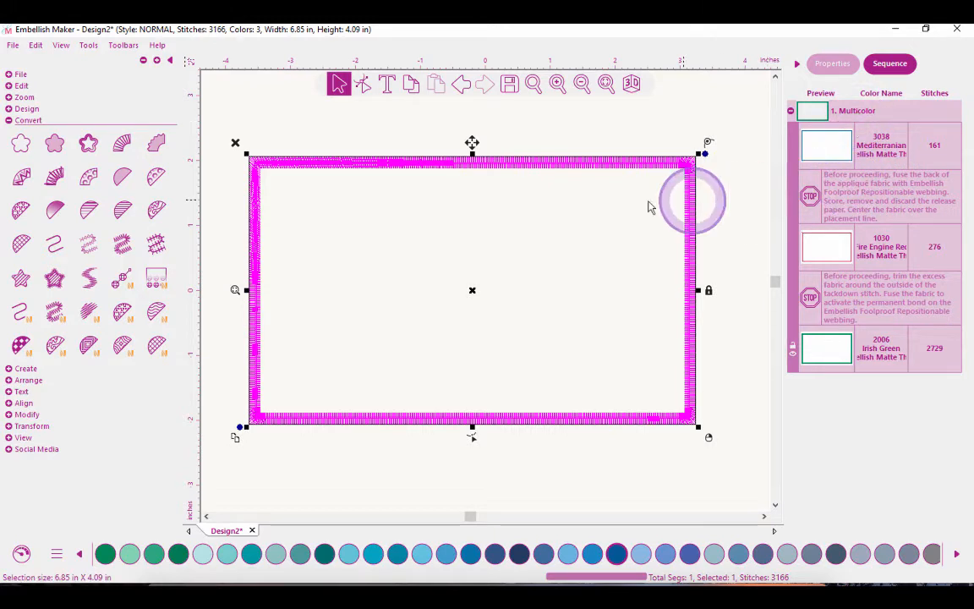
{"action": "left_click", "coordinate": [22, 279]}
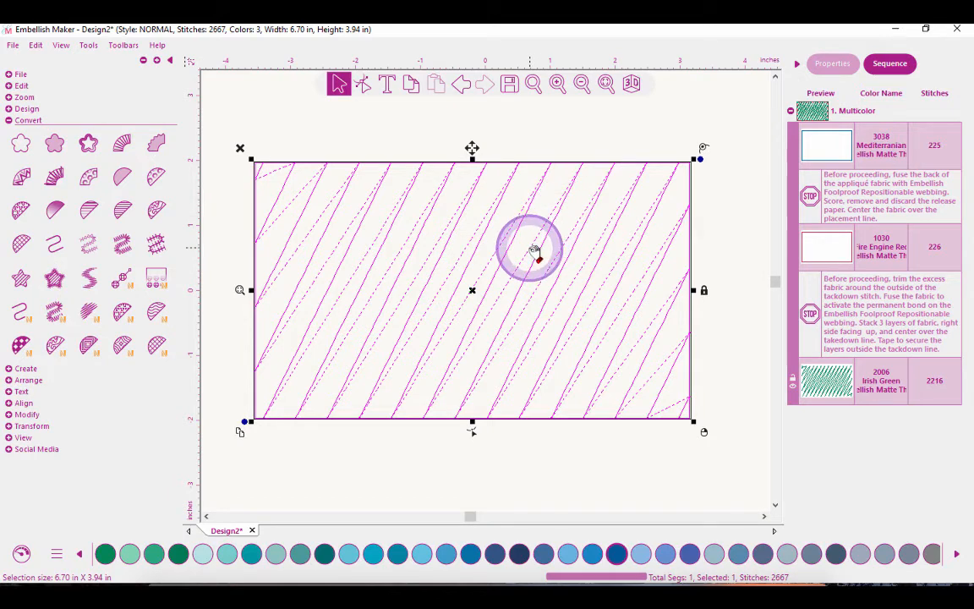
{"action": "left_click", "coordinate": [631, 85]}
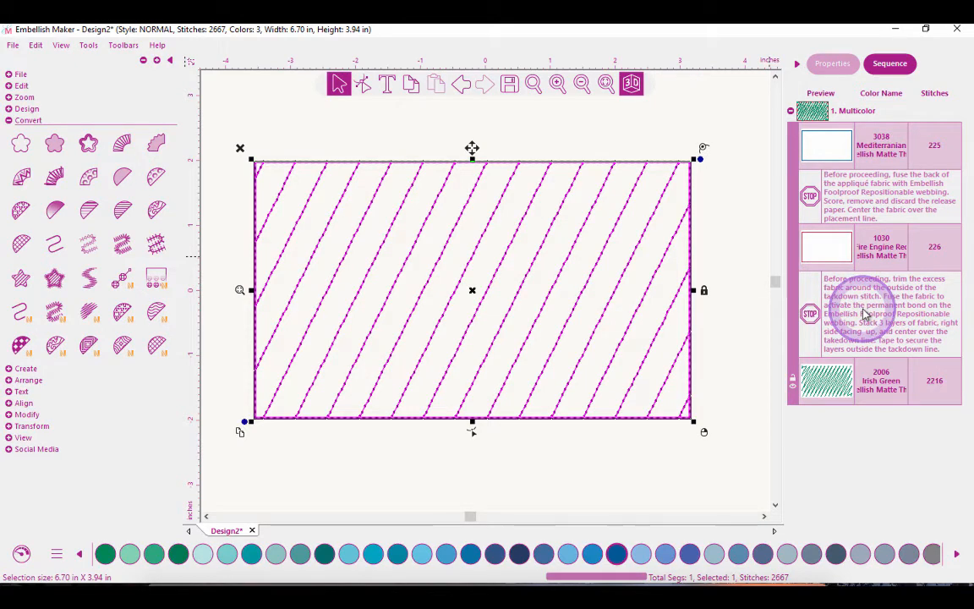
{"action": "left_click", "coordinate": [857, 112]}
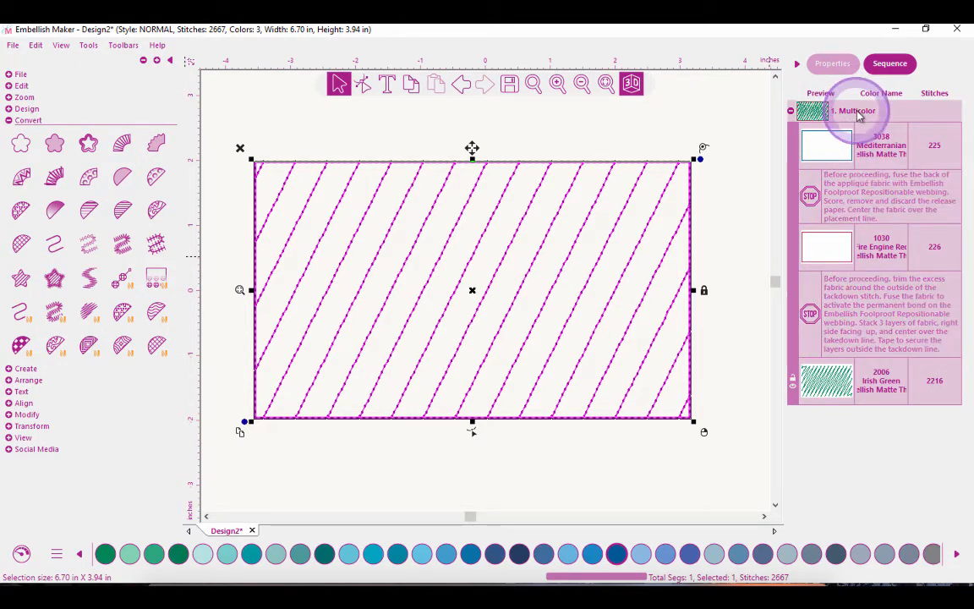
- Convert the selected design to a mylar appliqué with a light fill and a satin border
{"action": "left_click", "coordinate": [53, 280]}
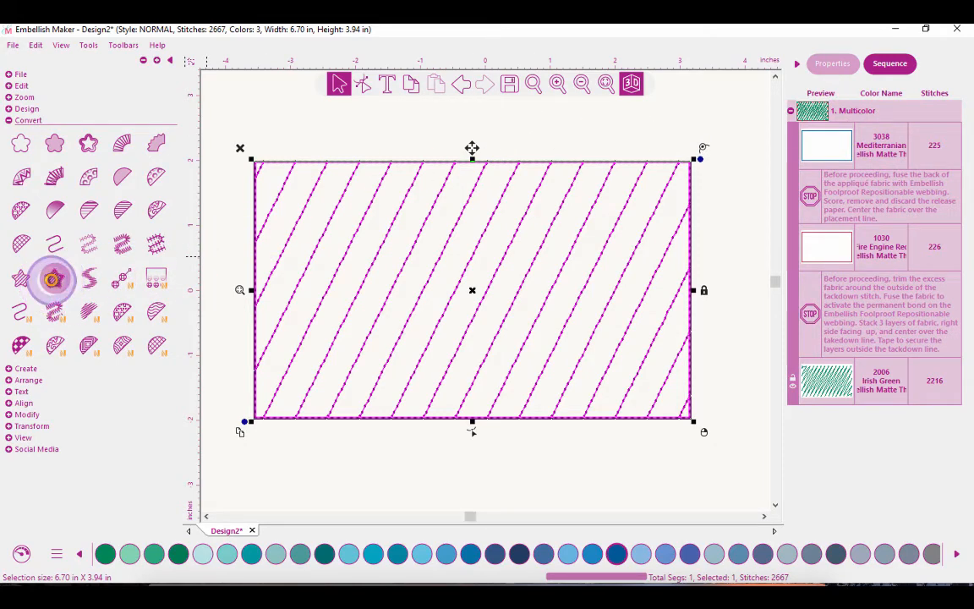
{"action": "left_click", "coordinate": [556, 127]}
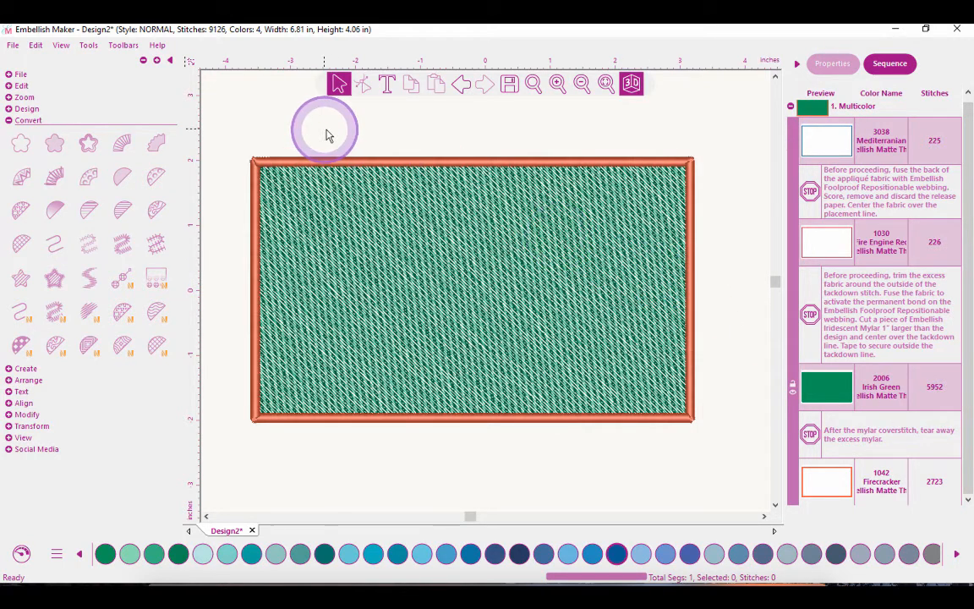
- Undo the three appliqué conversions to restore the plain rectangle
{"action": "left_click", "coordinate": [460, 85]}
{"action": "left_click", "coordinate": [460, 84]}
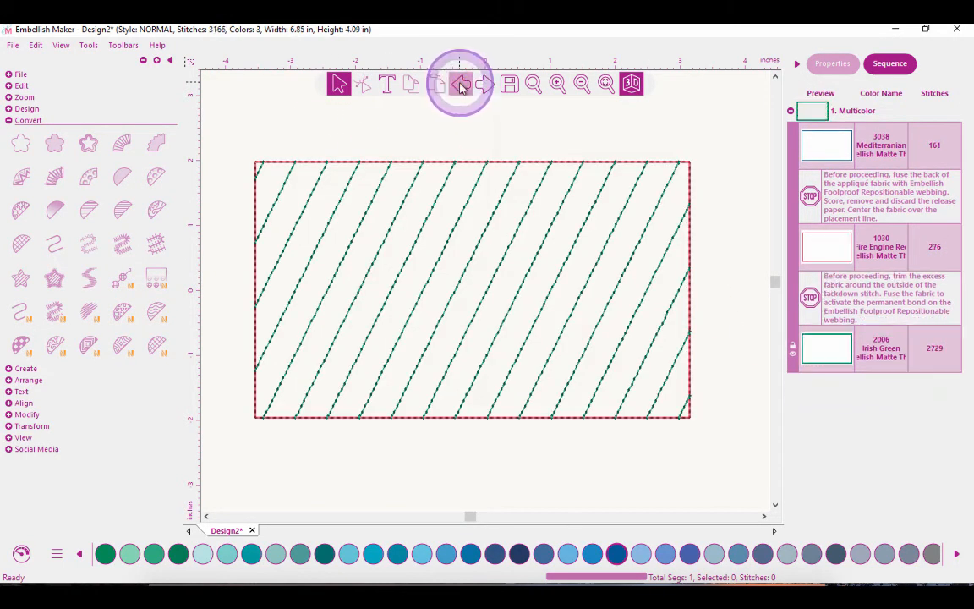
{"action": "left_click", "coordinate": [460, 84]}
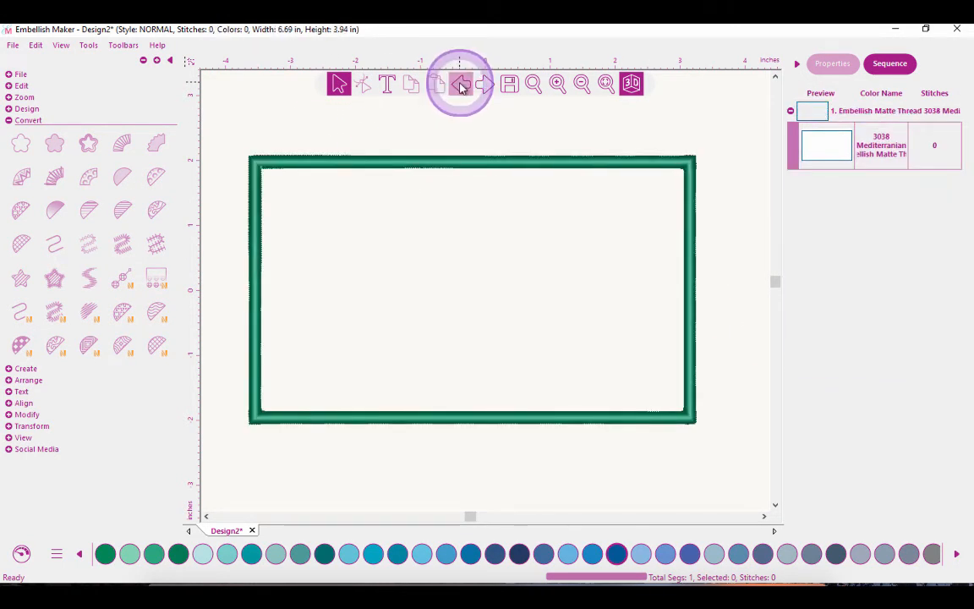
- Convert the rectangle outline to a Cross Stitch fill
{"action": "left_click", "coordinate": [508, 163]}
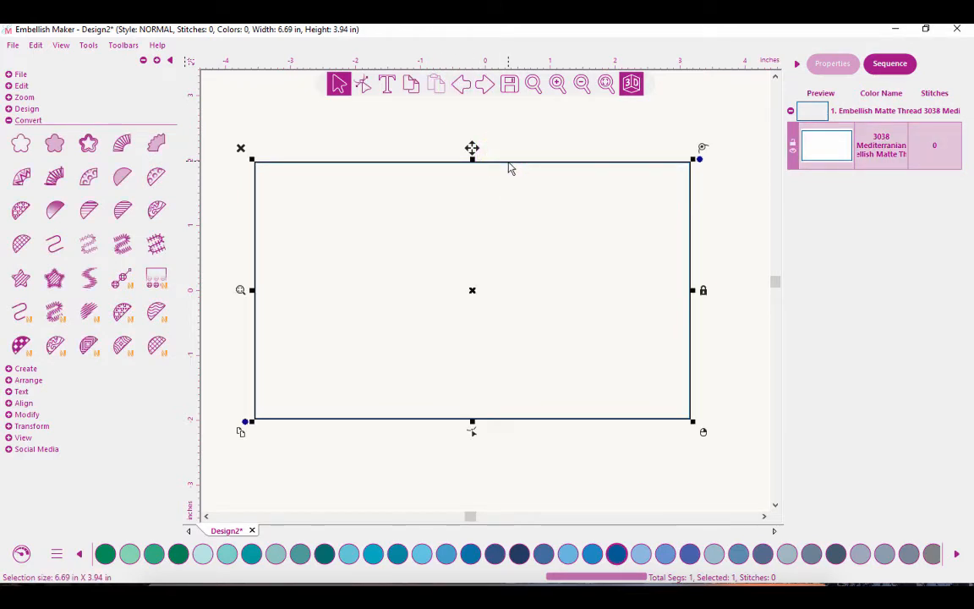
{"action": "left_click", "coordinate": [21, 243]}
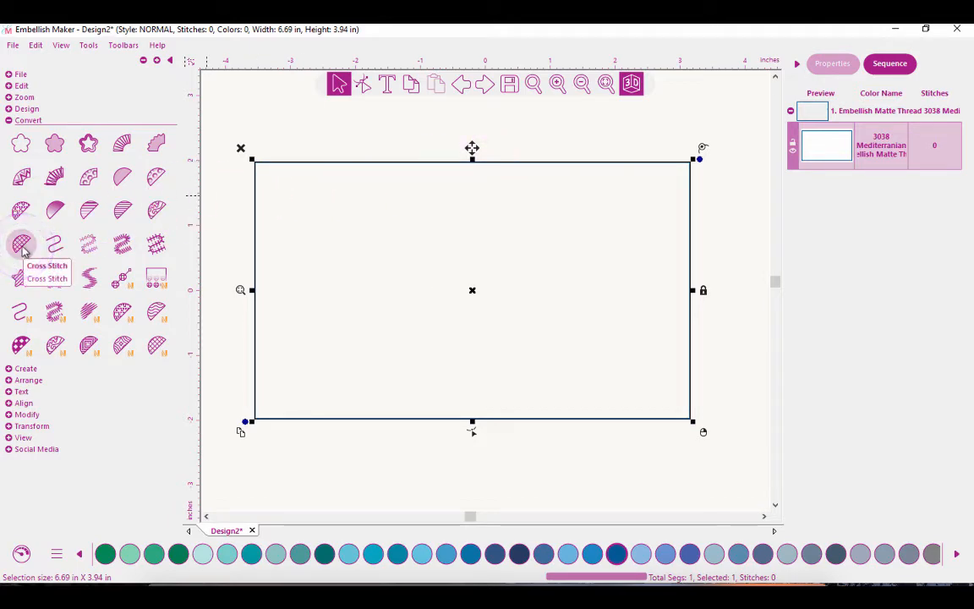
{"action": "left_click", "coordinate": [21, 244]}
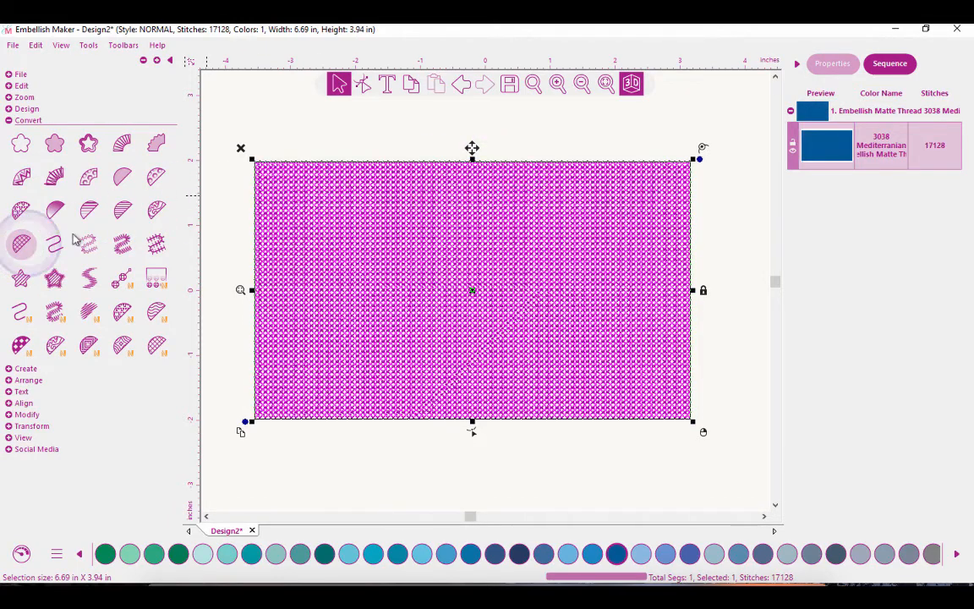
- Try cross stitch sizes of 10 and 9 on the rectangle's fill
{"action": "left_click", "coordinate": [817, 75]}
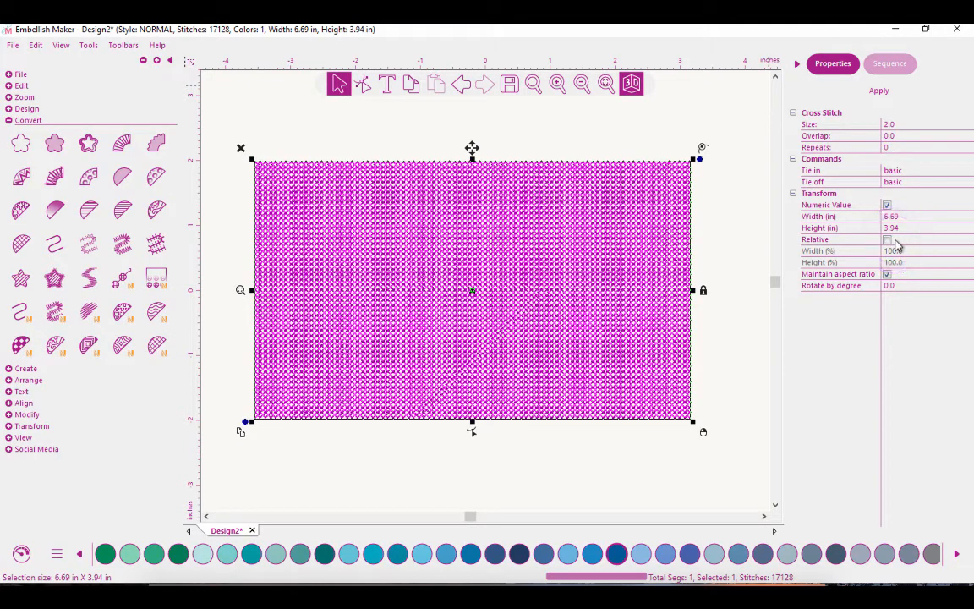
{"action": "left_click", "coordinate": [896, 125]}
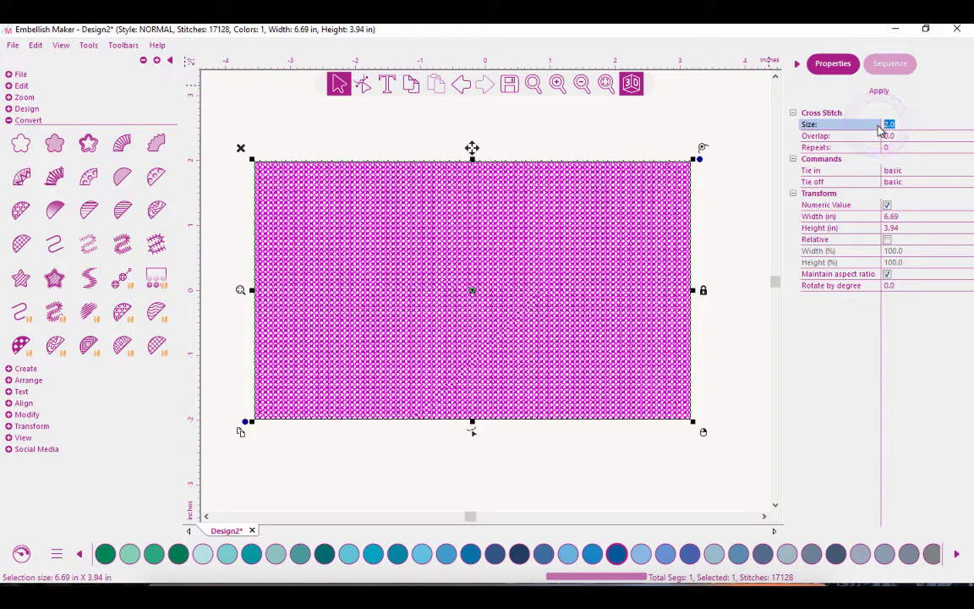
{"action": "type", "text": "10"}
{"action": "left_click", "coordinate": [887, 99]}
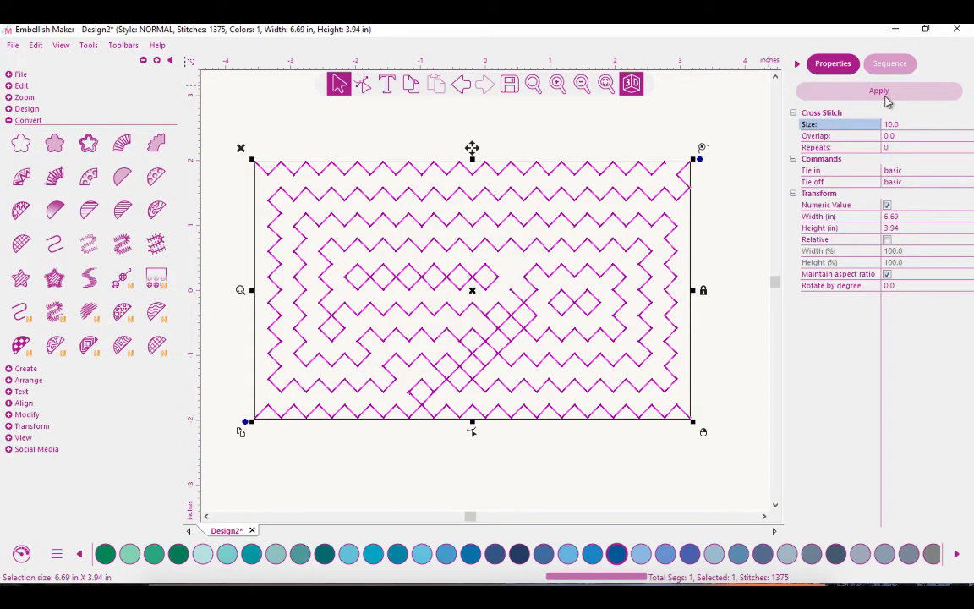
{"action": "left_click", "coordinate": [896, 123]}
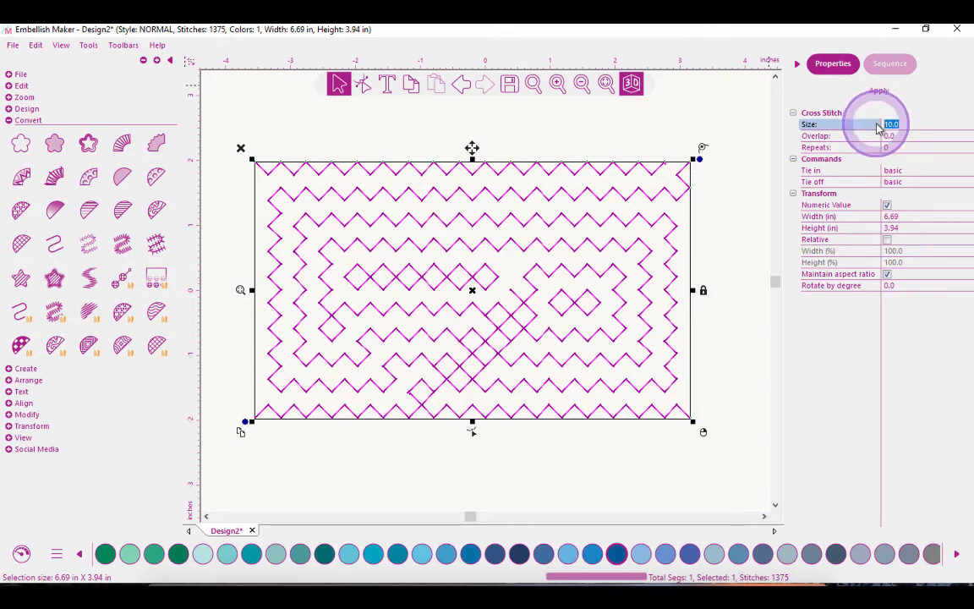
{"action": "type", "text": "9"}
{"action": "left_click", "coordinate": [879, 91]}
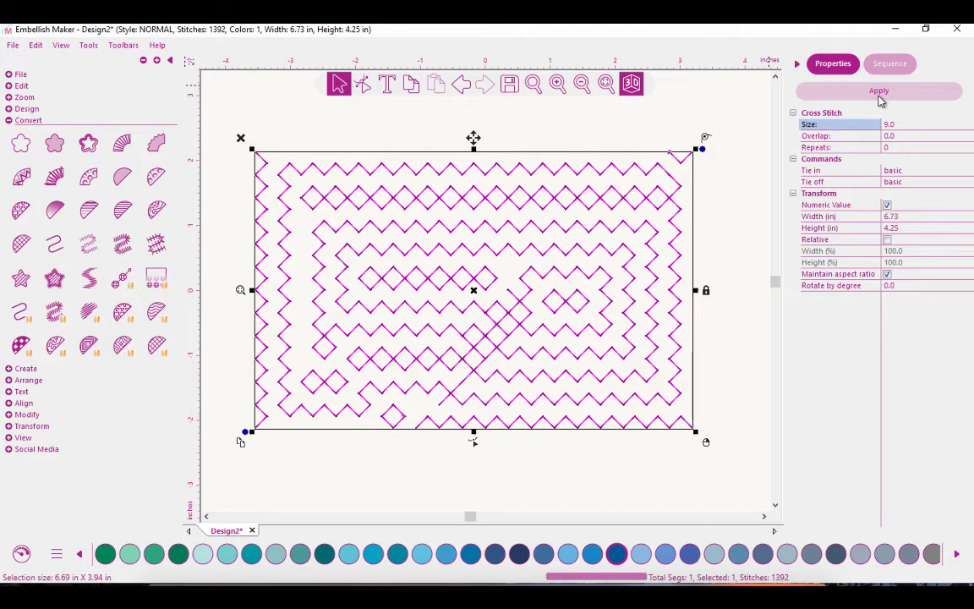
- Set the rectangle's cross stitch size to 7
{"action": "left_click_drag", "start_coordinate": [908, 130], "coordinate": [872, 132]}
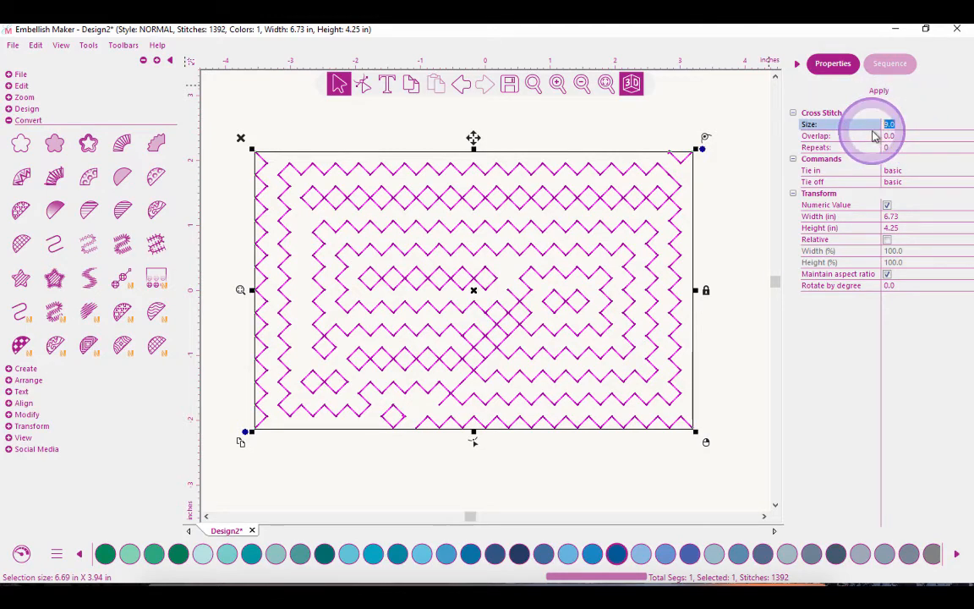
{"action": "type", "text": "7"}
{"action": "left_click", "coordinate": [878, 92]}
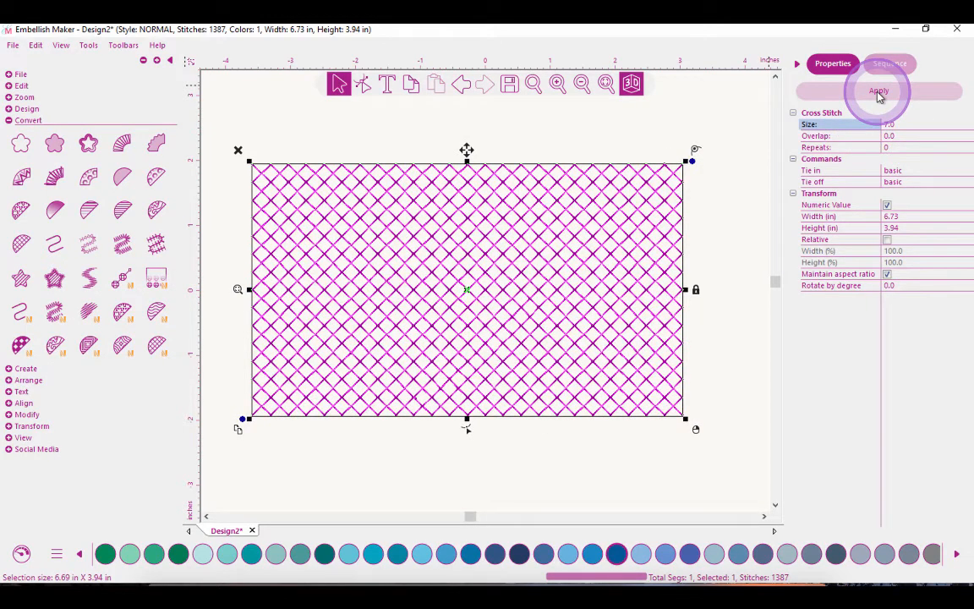
{"action": "left_click", "coordinate": [685, 139]}
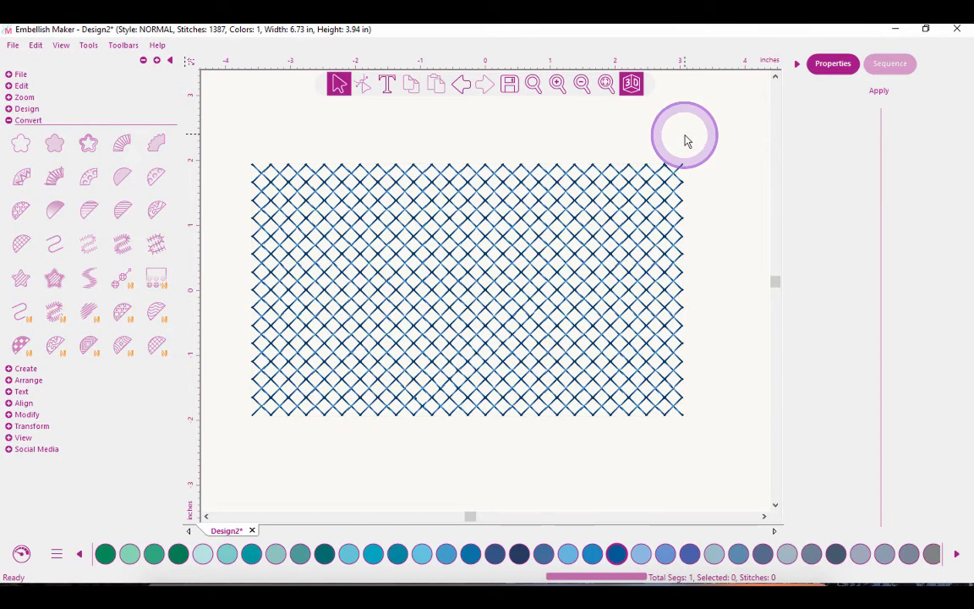
- Insert a note reading "Hoop fabric and baste the design" before the cross stitch fill in the stitch sequence
{"action": "left_click", "coordinate": [672, 175]}
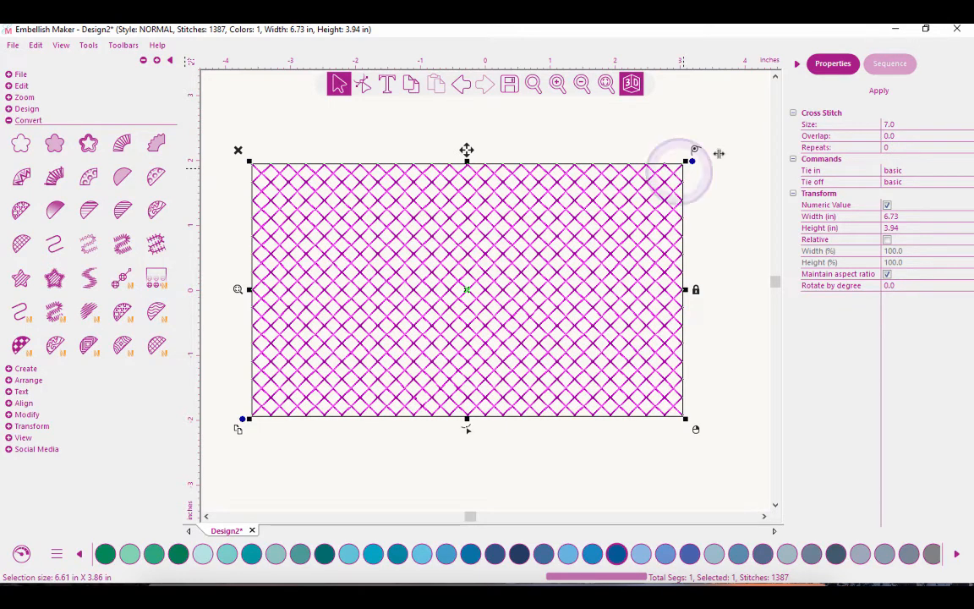
{"action": "left_click", "coordinate": [901, 71]}
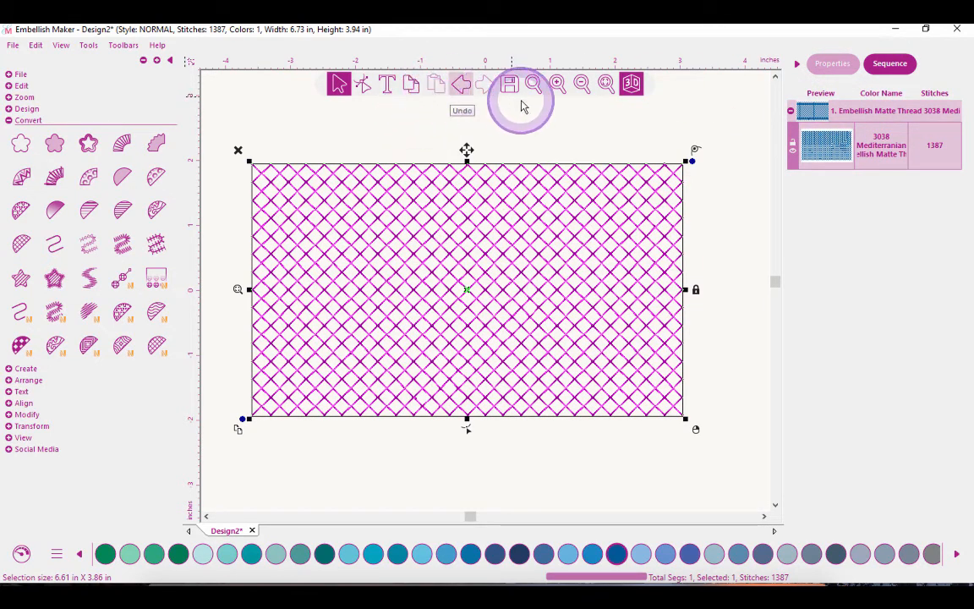
{"action": "right_click", "coordinate": [848, 115]}
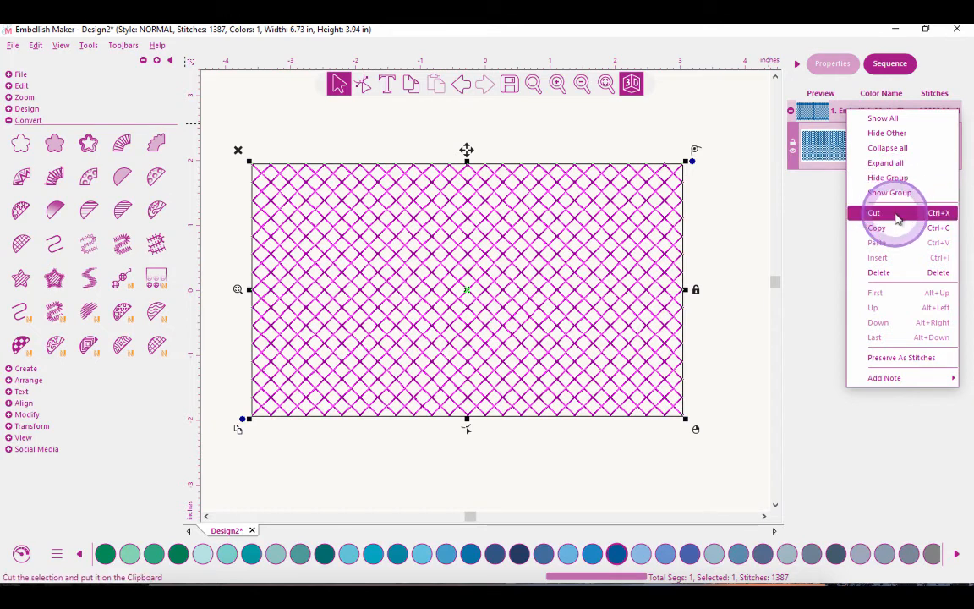
{"action": "mouse_move", "coordinate": [895, 384]}
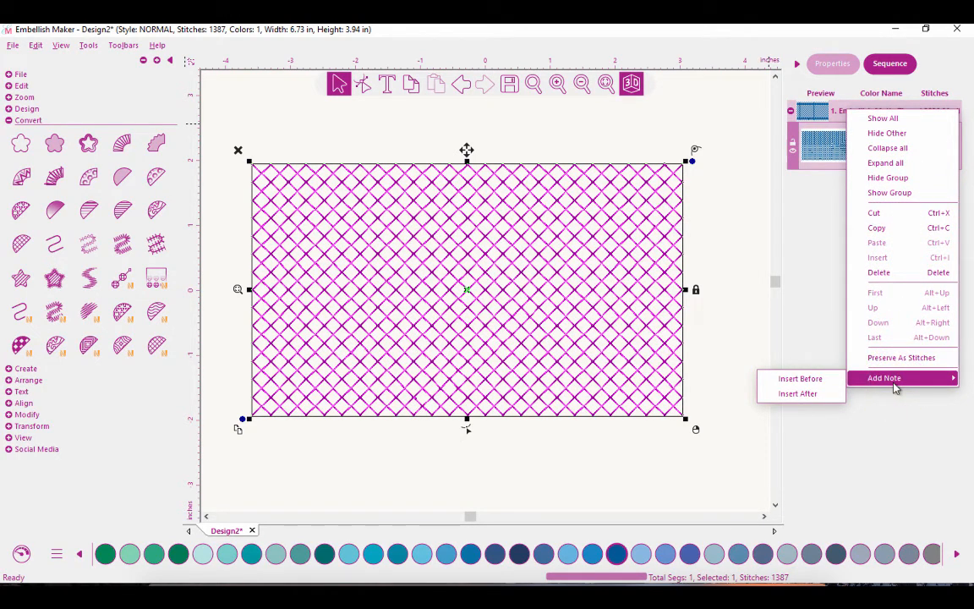
{"action": "left_click", "coordinate": [830, 381]}
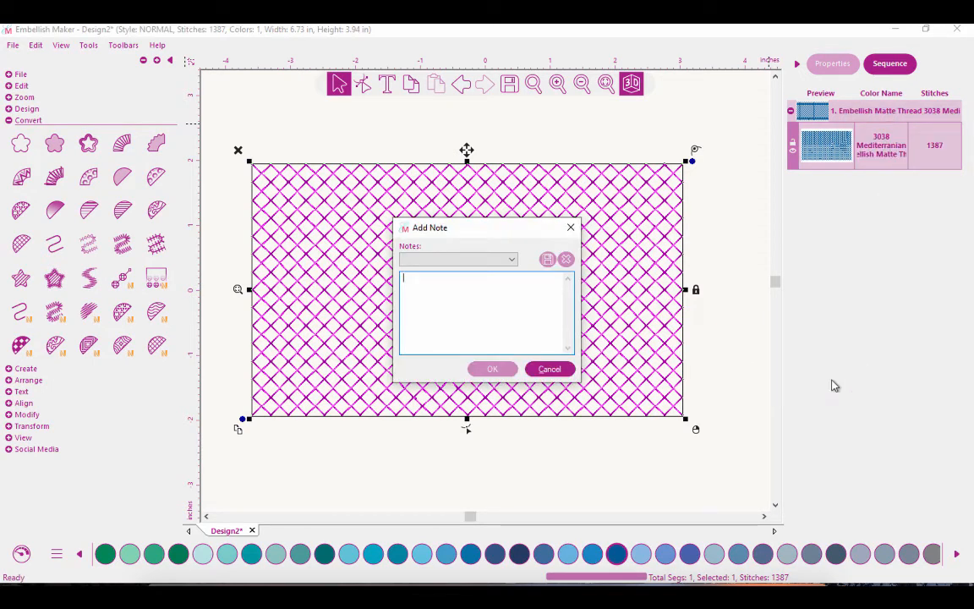
{"action": "left_click", "coordinate": [489, 292]}
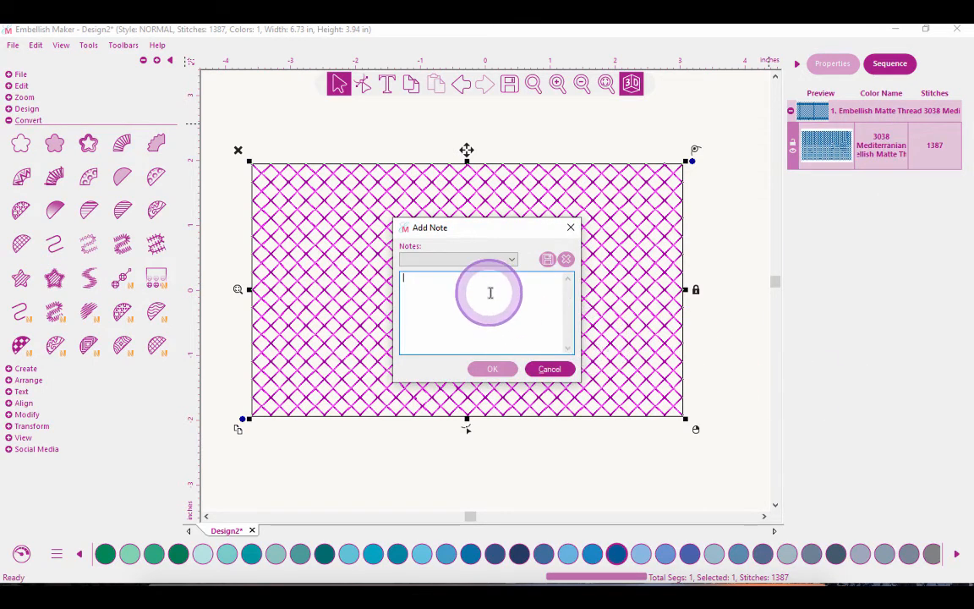
{"action": "type", "text": "u"}
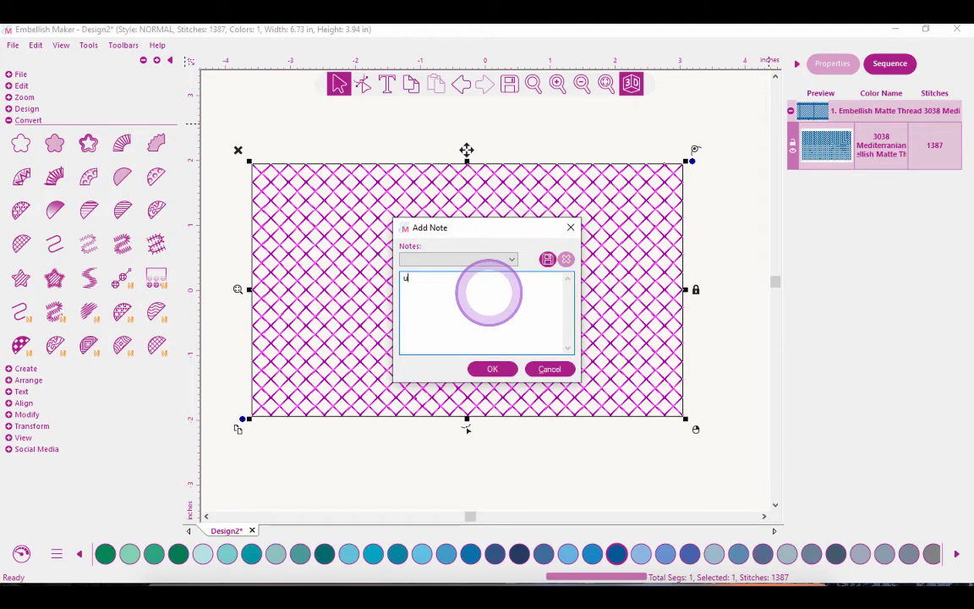
{"action": "key", "text": "BackSpace"}
{"action": "type", "text": "HOOPE"}
{"action": "key", "text": "BackSpace"}
{"action": "key", "text": "BackSpace"}
{"action": "key", "text": "BackSpace"}
{"action": "key", "text": "BackSpace"}
{"action": "type", "text": "oop fabric and baste the design"}
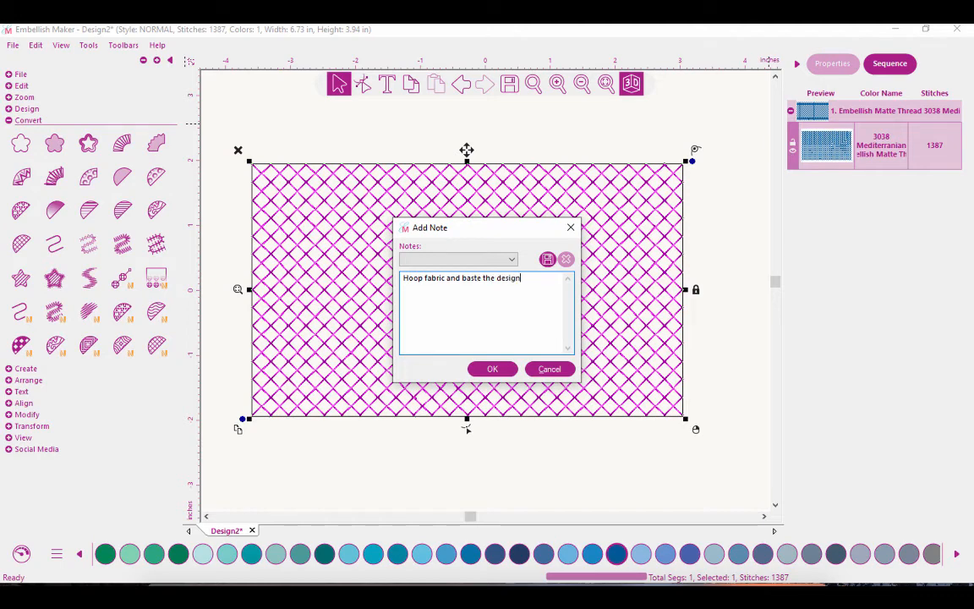
{"action": "left_click", "coordinate": [492, 368]}
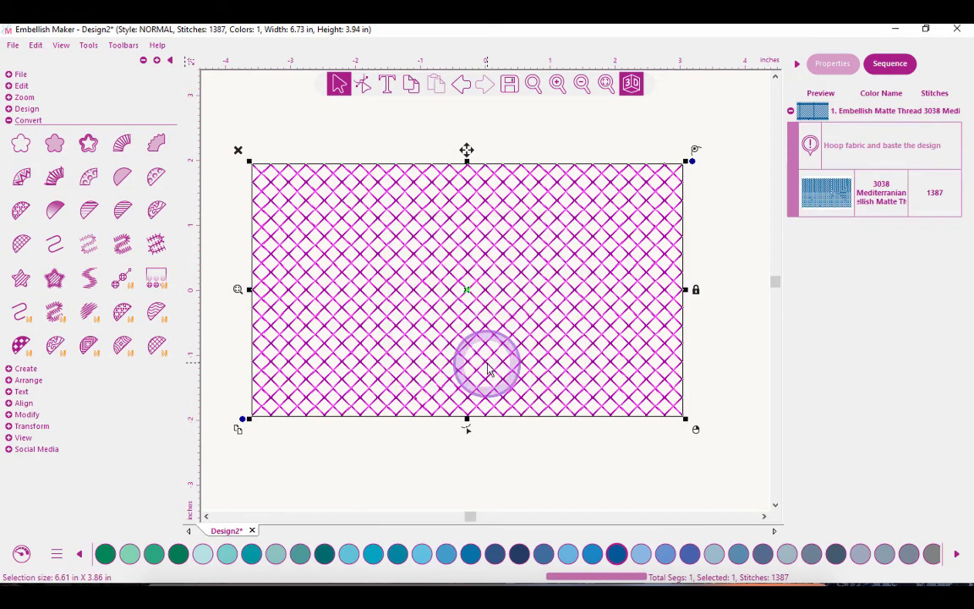
- Start a note placed after the cross stitch color group in the sequence, with the text "add batting"
{"action": "left_click", "coordinate": [853, 114]}
{"action": "right_click", "coordinate": [854, 113]}
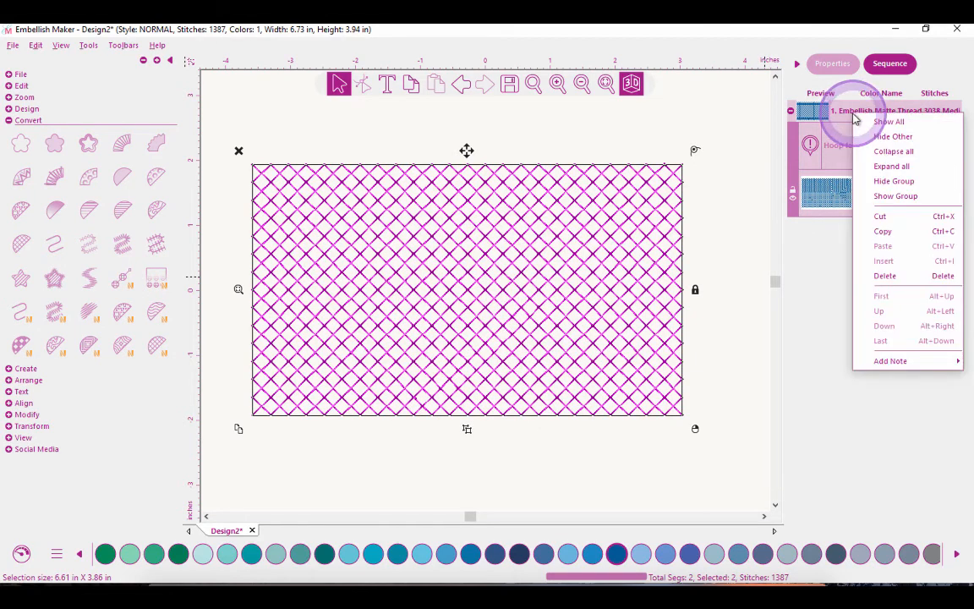
{"action": "mouse_move", "coordinate": [871, 366]}
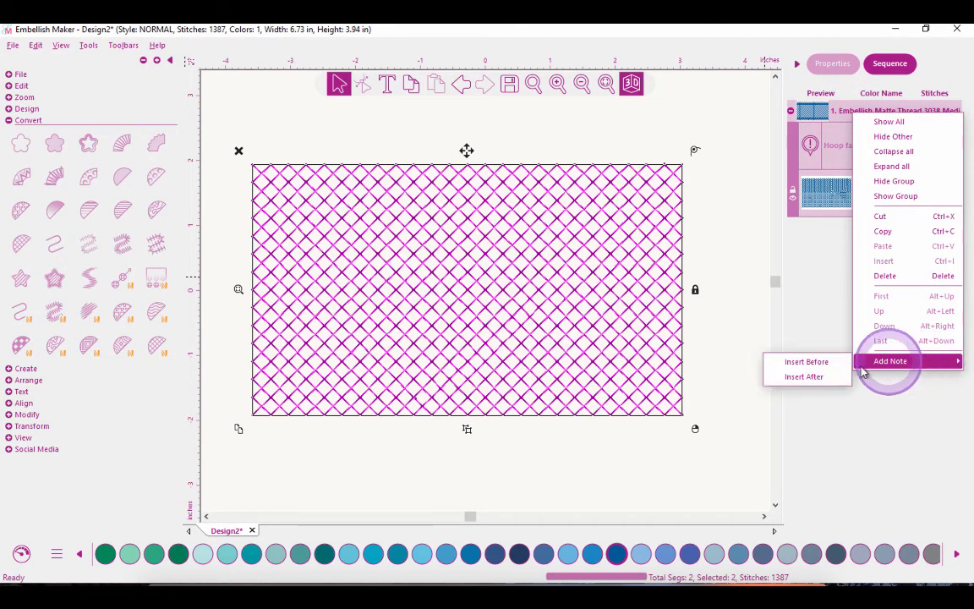
{"action": "left_click", "coordinate": [828, 380]}
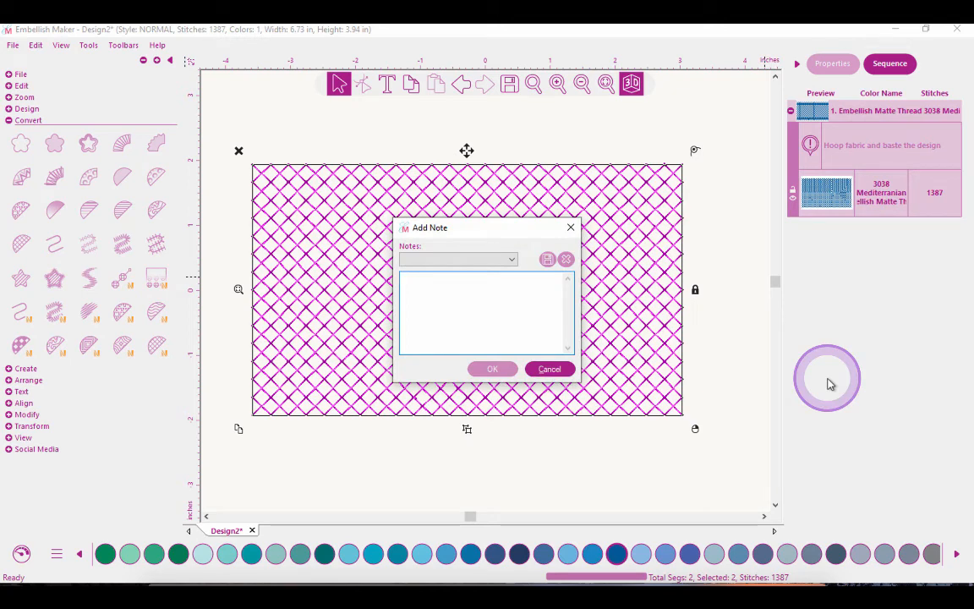
{"action": "type", "text": "add batting"}
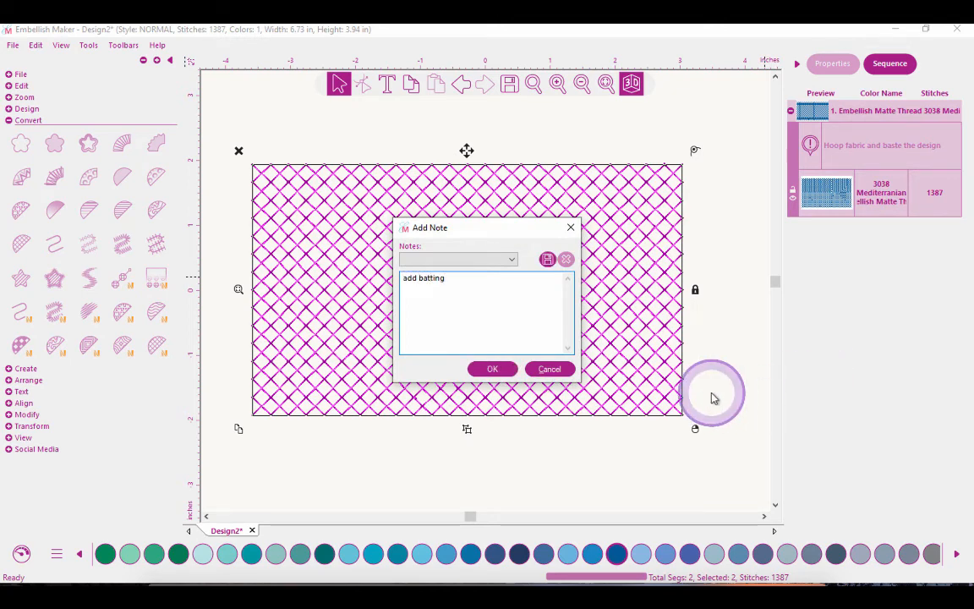
- Save the note text as a reusable note titled "delete me"
{"action": "left_click", "coordinate": [548, 261]}
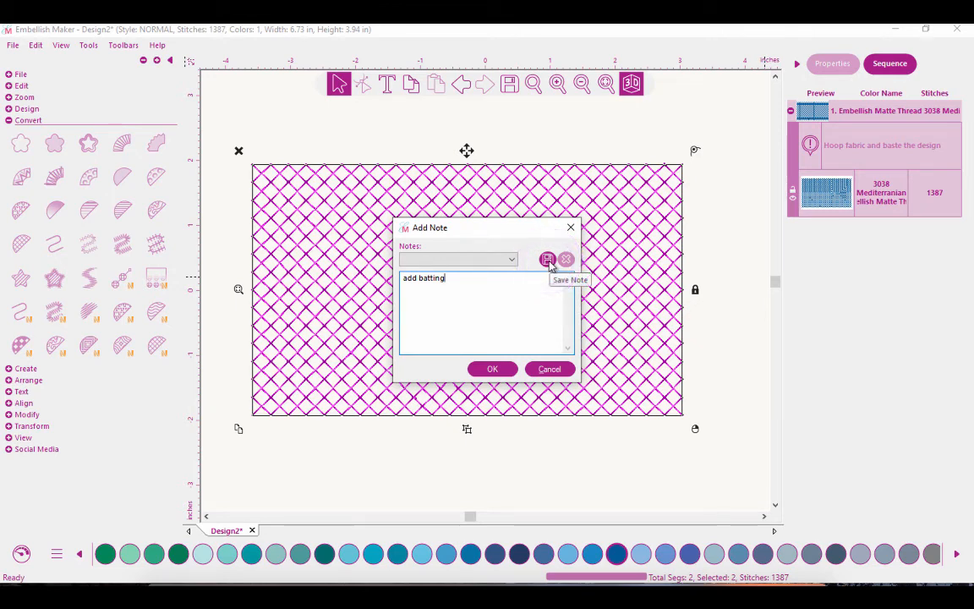
{"action": "left_click", "coordinate": [548, 262]}
{"action": "left_click", "coordinate": [442, 287]}
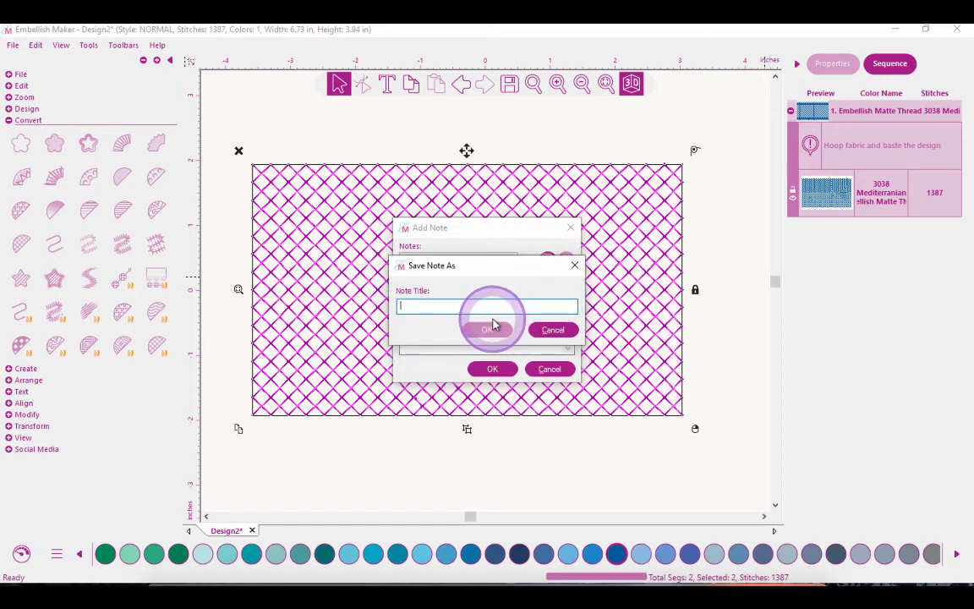
{"action": "type", "text": "delete me"}
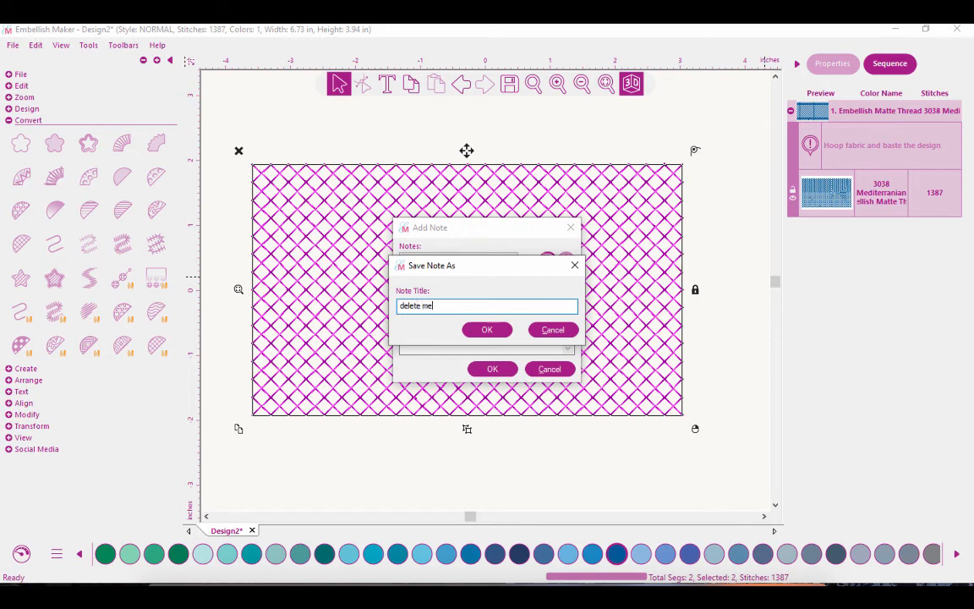
{"action": "left_click", "coordinate": [488, 329]}
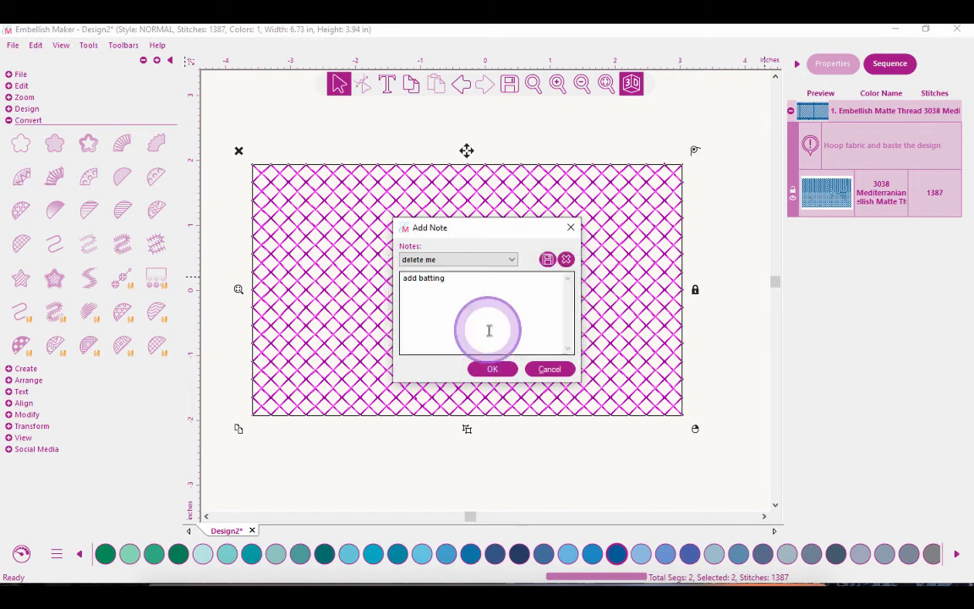
- Choose "delete me" from the saved notes and insert the "add batting" note after the cross stitch
{"action": "left_click", "coordinate": [511, 259]}
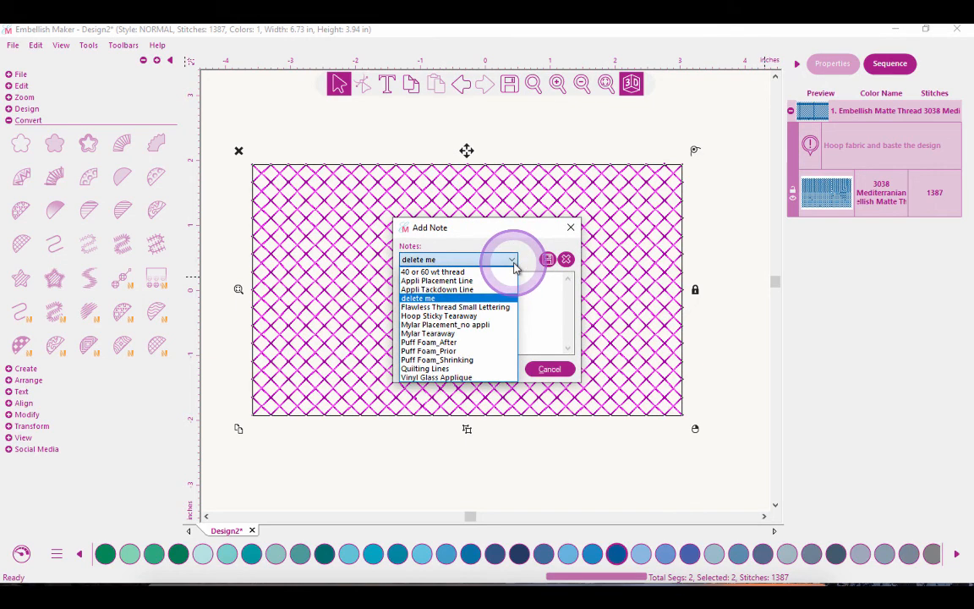
{"action": "left_click", "coordinate": [454, 297]}
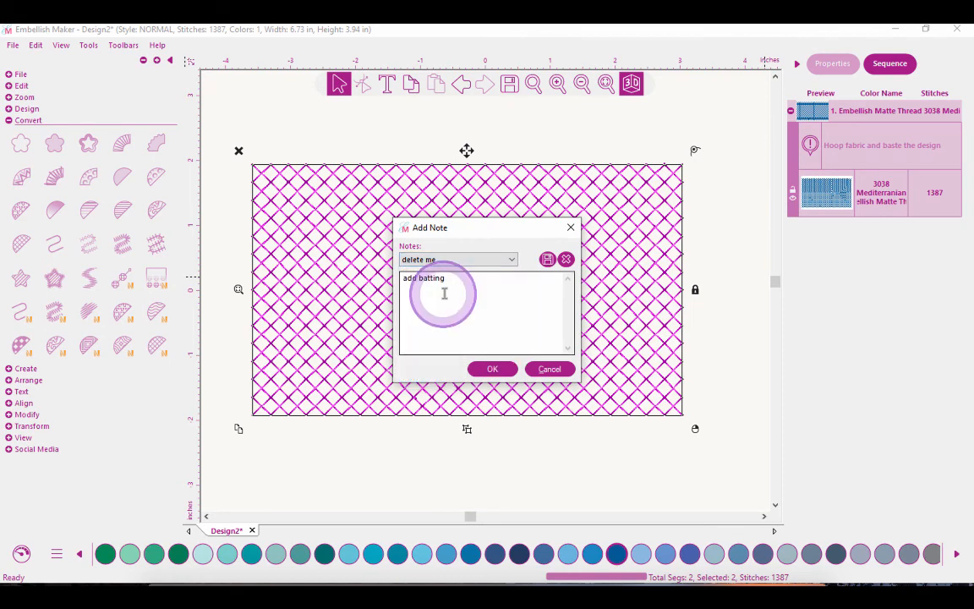
{"action": "left_click", "coordinate": [492, 369]}
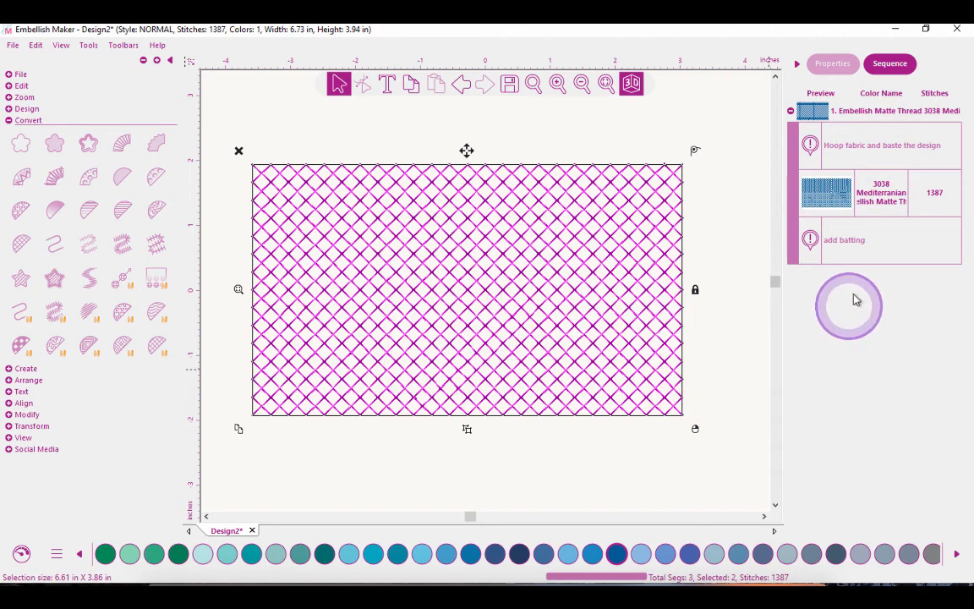
- Open the "add batting" note for editing, delete the saved note "delete me" from the note list, and cancel the edit
{"action": "left_click", "coordinate": [885, 245]}
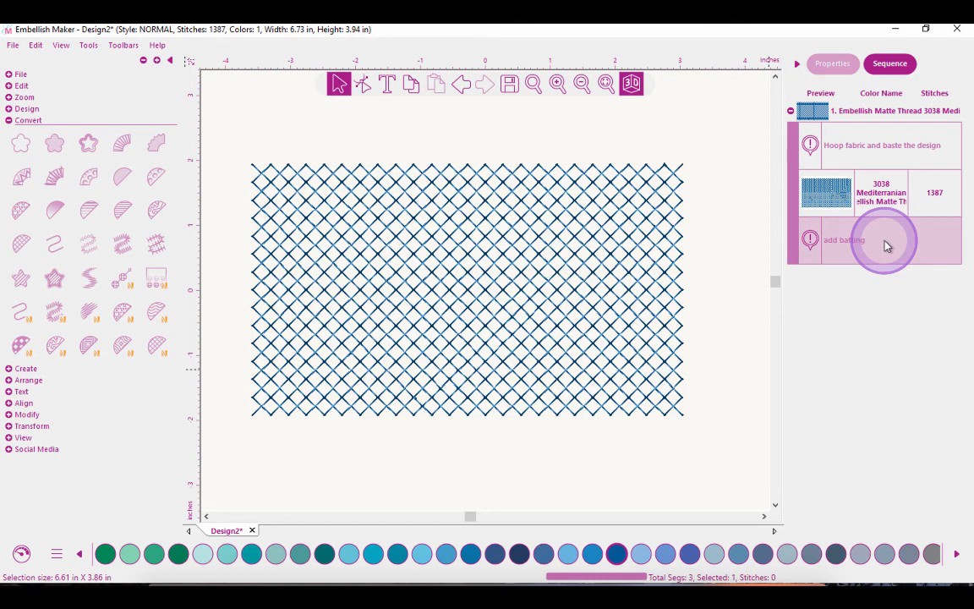
{"action": "right_click", "coordinate": [885, 244]}
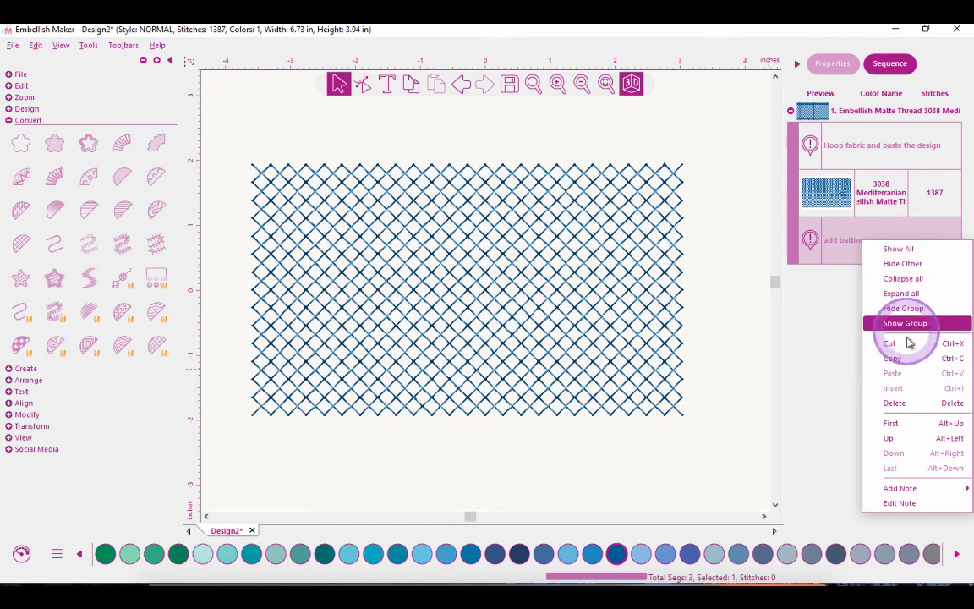
{"action": "mouse_move", "coordinate": [906, 494]}
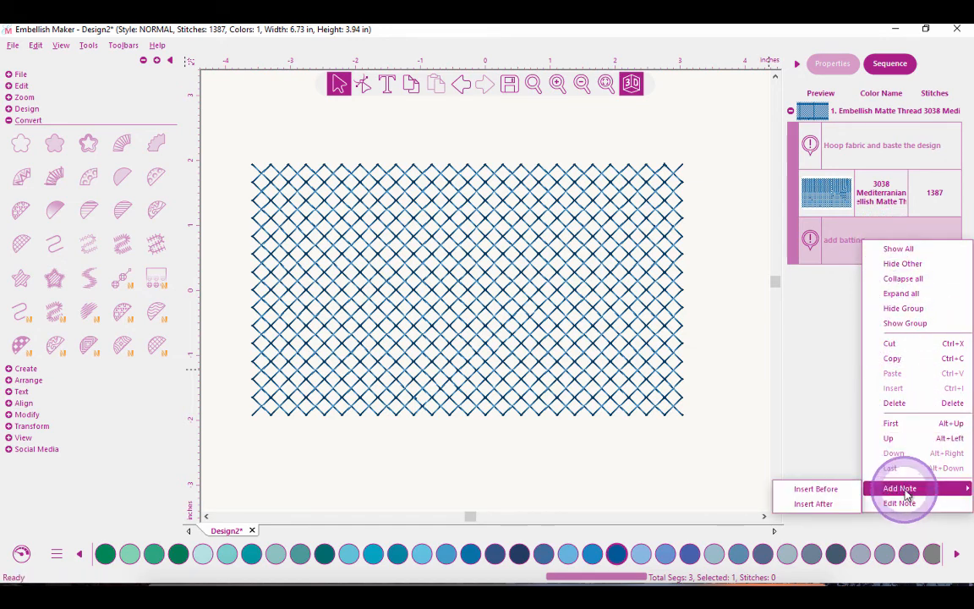
{"action": "left_click", "coordinate": [900, 504]}
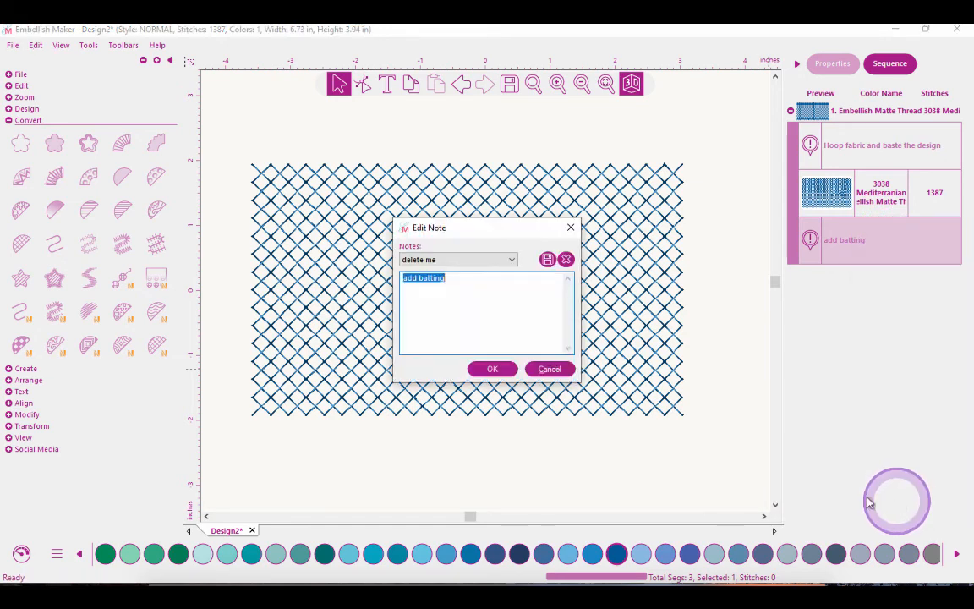
{"action": "key", "text": "BackSpace"}
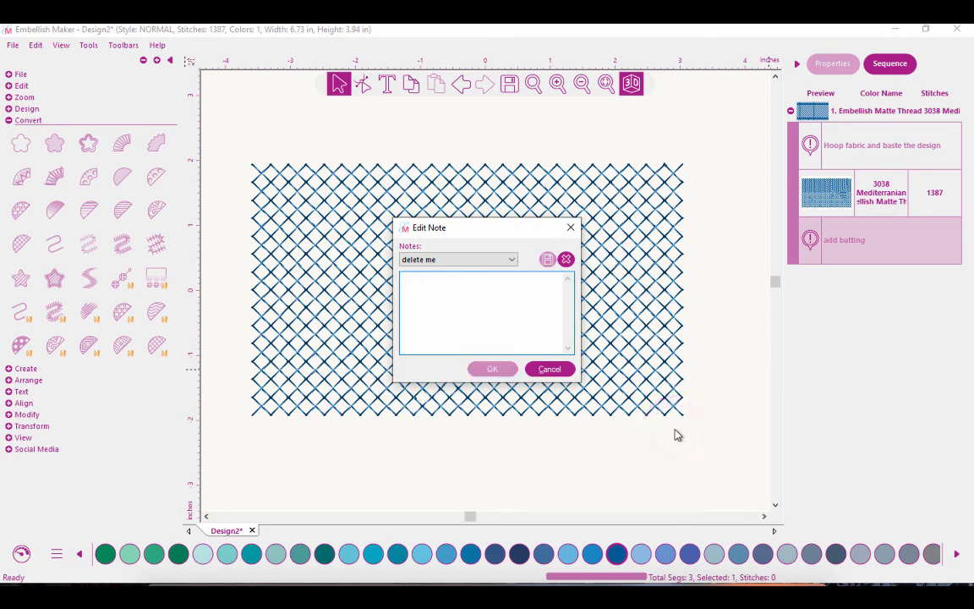
{"action": "left_click", "coordinate": [565, 258]}
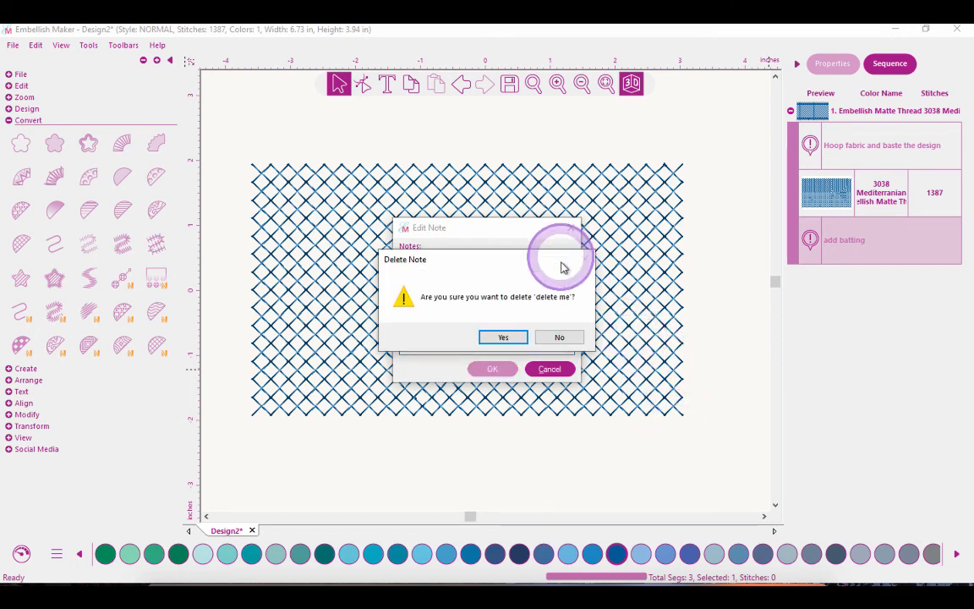
{"action": "left_click", "coordinate": [518, 339]}
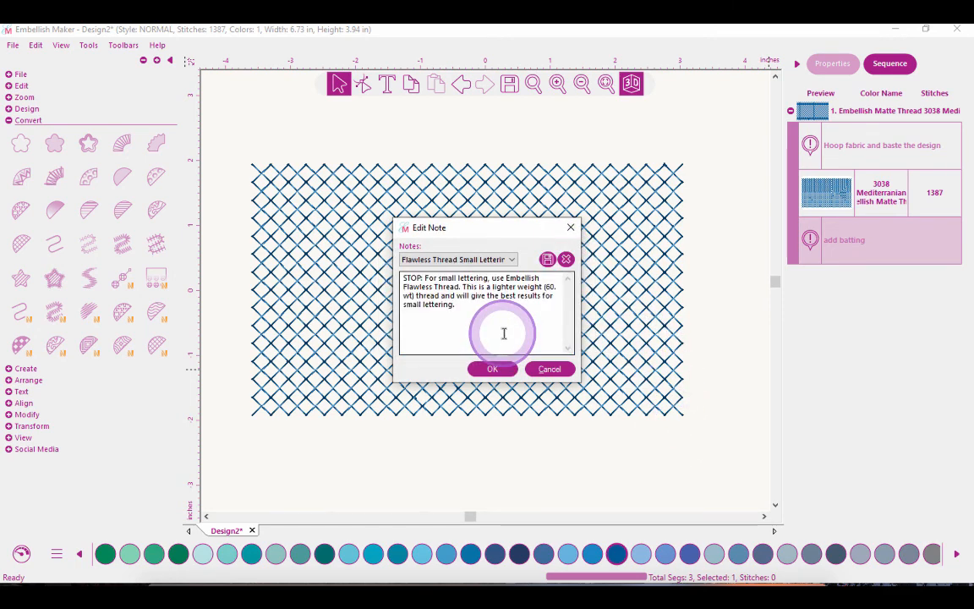
{"action": "left_click", "coordinate": [545, 370]}
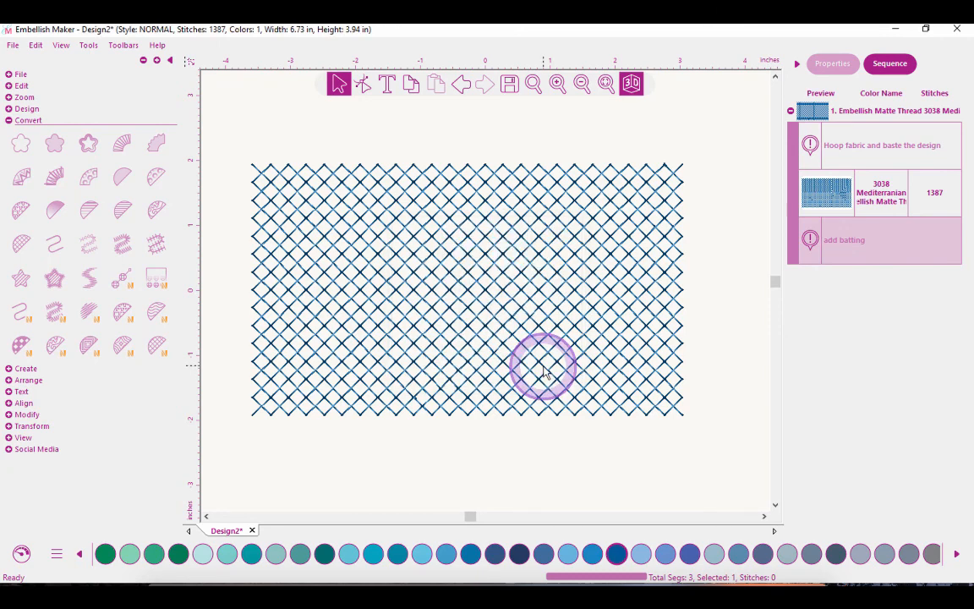
{"action": "left_click", "coordinate": [843, 337]}
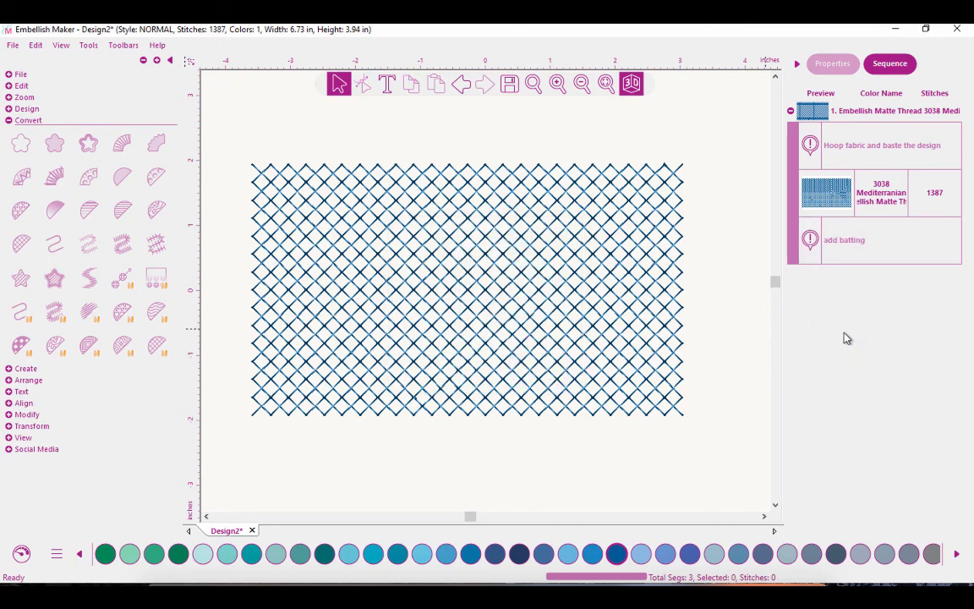